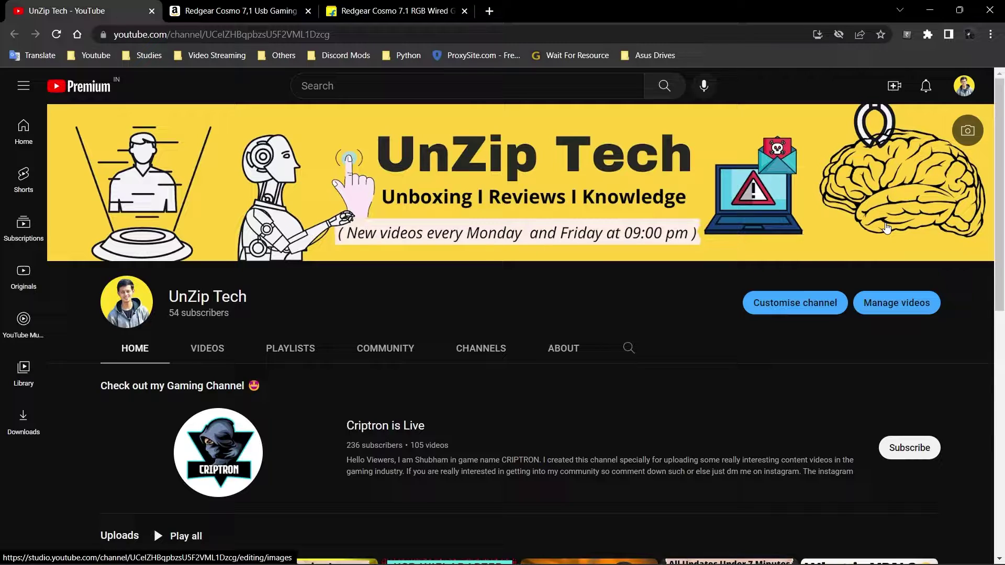
Step: Switch to the Amazon.in Redgear Cosmo 7,1 gaming headset product page
{"action": "scroll", "coordinate": [886, 227], "scroll_direction": "down", "scroll_amount": 1}
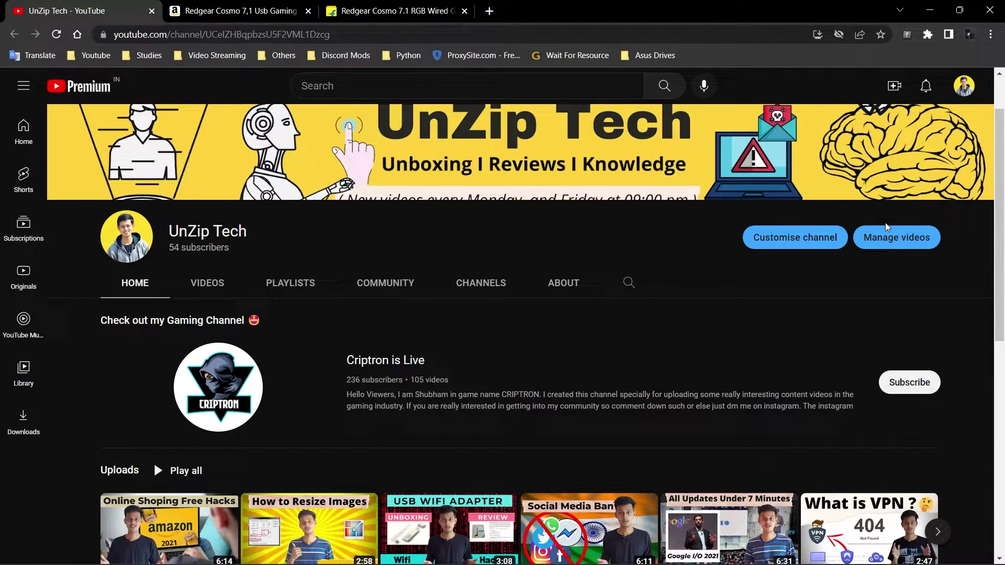
{"action": "scroll", "coordinate": [886, 226], "scroll_direction": "down", "scroll_amount": 1}
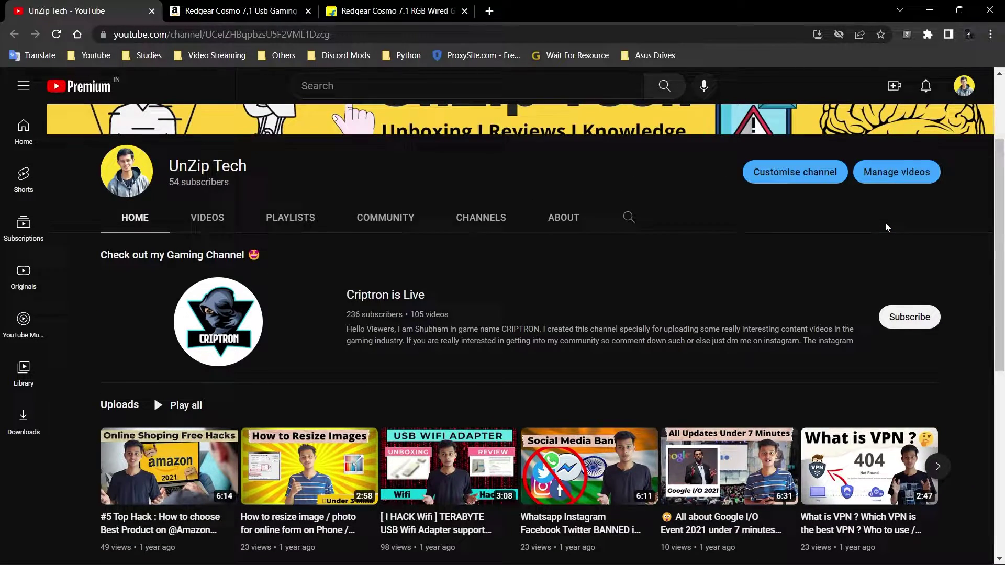
{"action": "scroll", "coordinate": [887, 227], "scroll_direction": "down", "scroll_amount": 1}
{"action": "scroll", "coordinate": [887, 227], "scroll_direction": "down", "scroll_amount": 1}
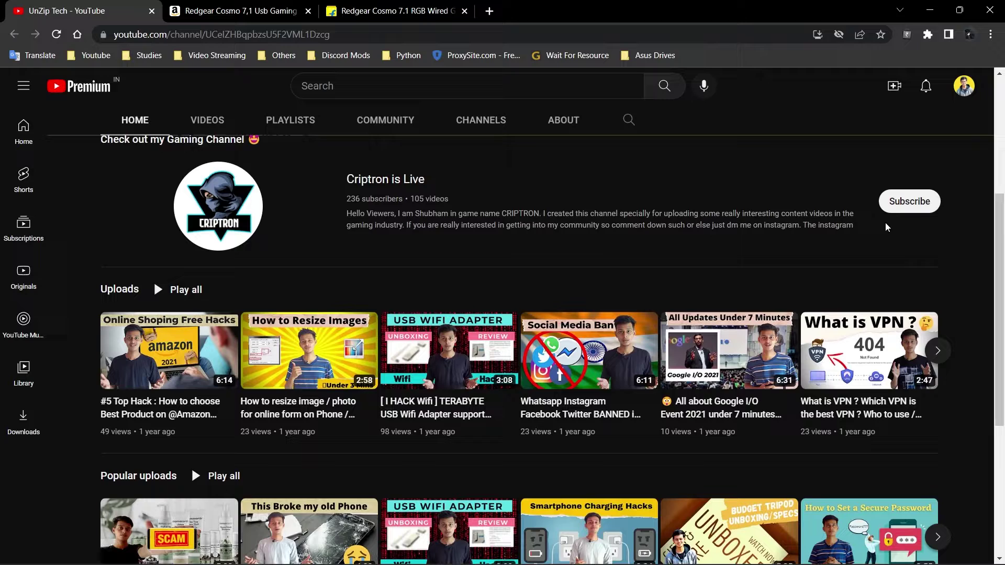
{"action": "scroll", "coordinate": [887, 227], "scroll_direction": "down", "scroll_amount": 1}
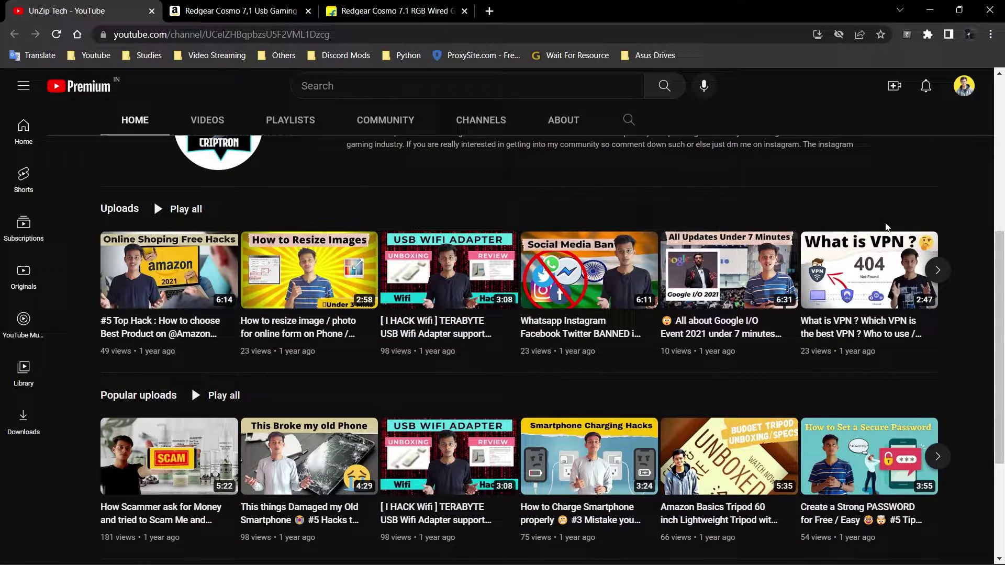
{"action": "scroll", "coordinate": [886, 226], "scroll_direction": "down", "scroll_amount": 1}
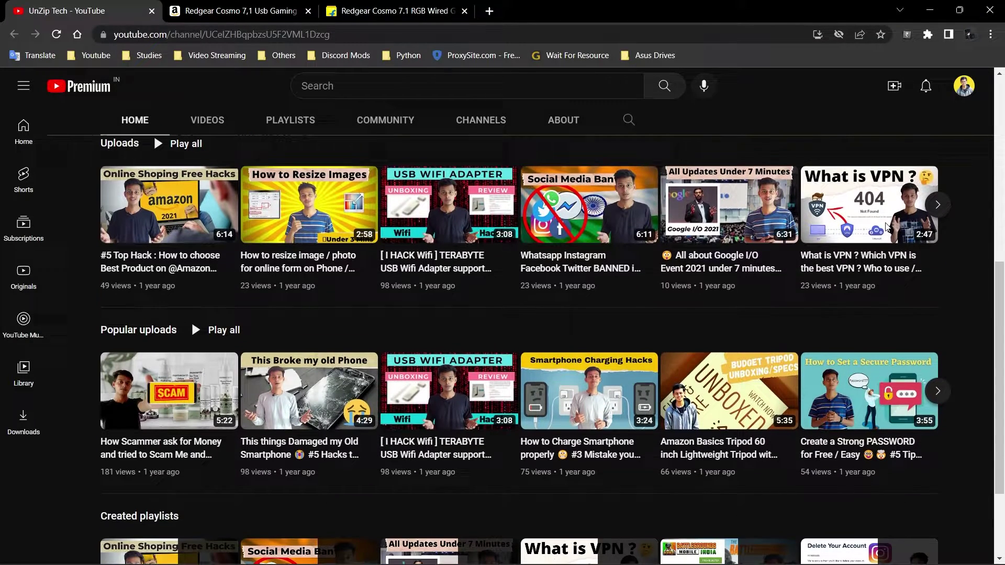
{"action": "scroll", "coordinate": [887, 227], "scroll_direction": "down", "scroll_amount": 1}
{"action": "scroll", "coordinate": [887, 228], "scroll_direction": "down", "scroll_amount": 1}
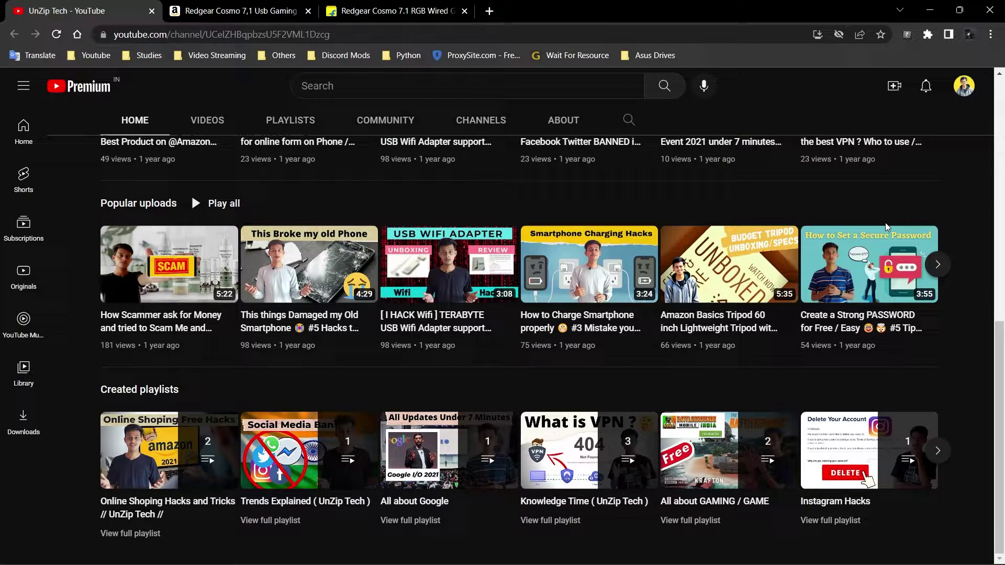
{"action": "scroll", "coordinate": [886, 226], "scroll_direction": "up", "scroll_amount": 1}
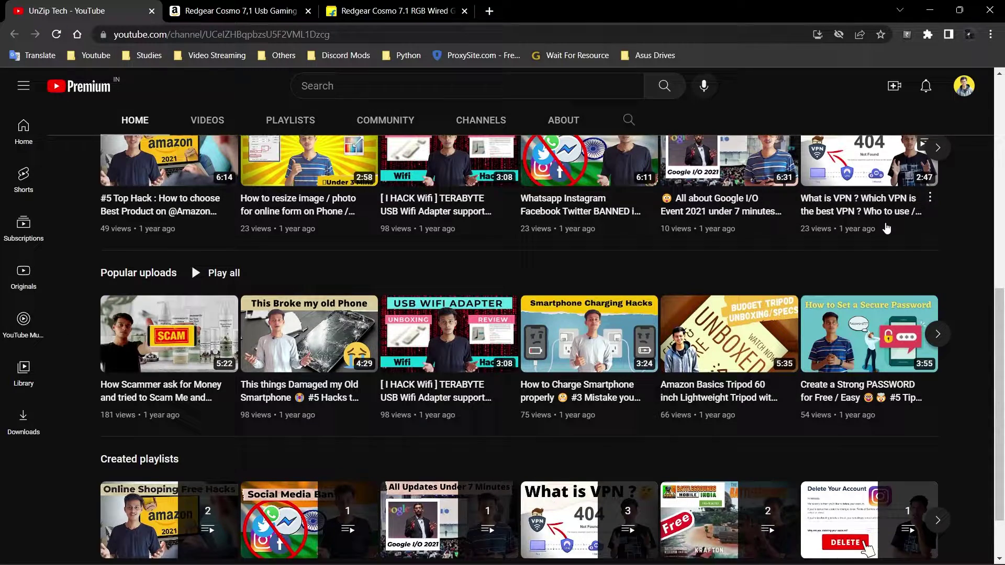
{"action": "scroll", "coordinate": [887, 226], "scroll_direction": "up", "scroll_amount": 7}
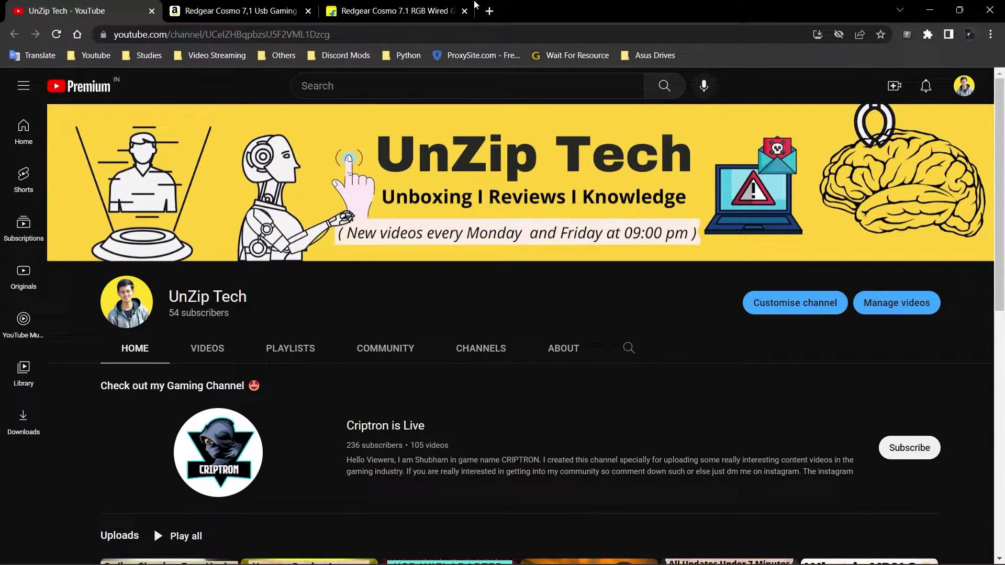
{"action": "left_click", "coordinate": [238, 10]}
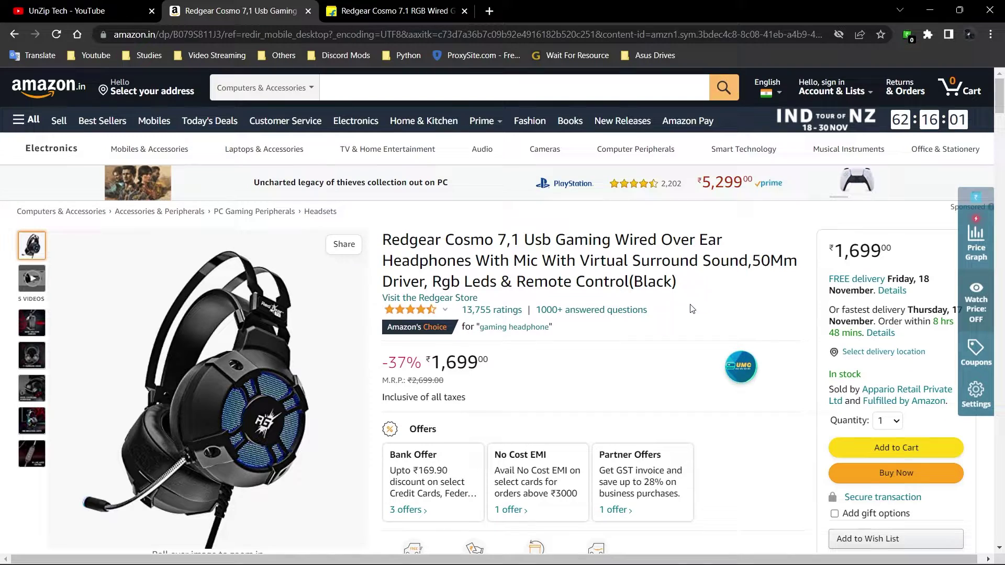
Step: Highlight the product name and ₹1,699 price, then open and close the Buyhatke popup
{"action": "mouse_move", "coordinate": [82, 504]}
{"action": "left_click_drag", "start_coordinate": [383, 240], "coordinate": [519, 240]}
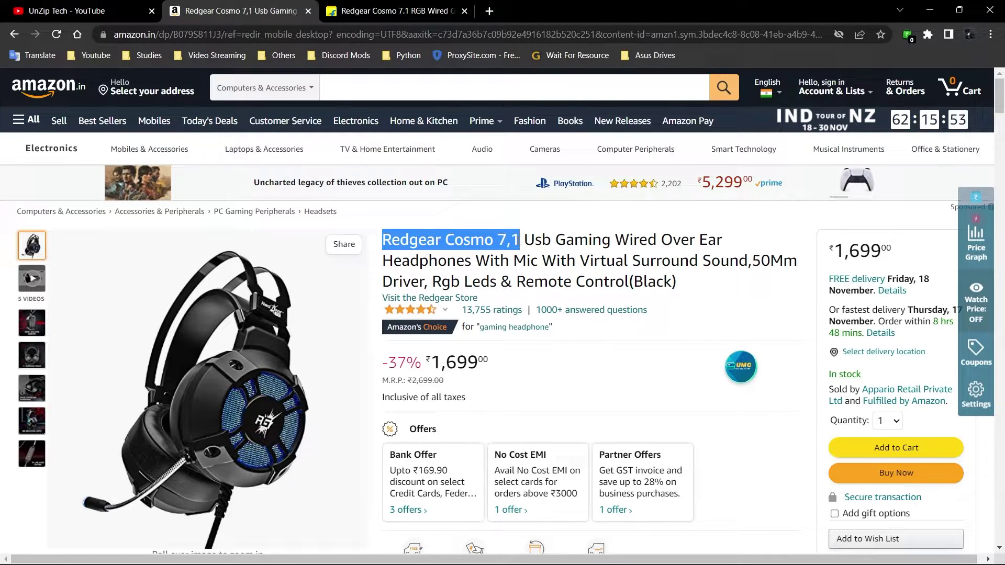
{"action": "left_click", "coordinate": [582, 331]}
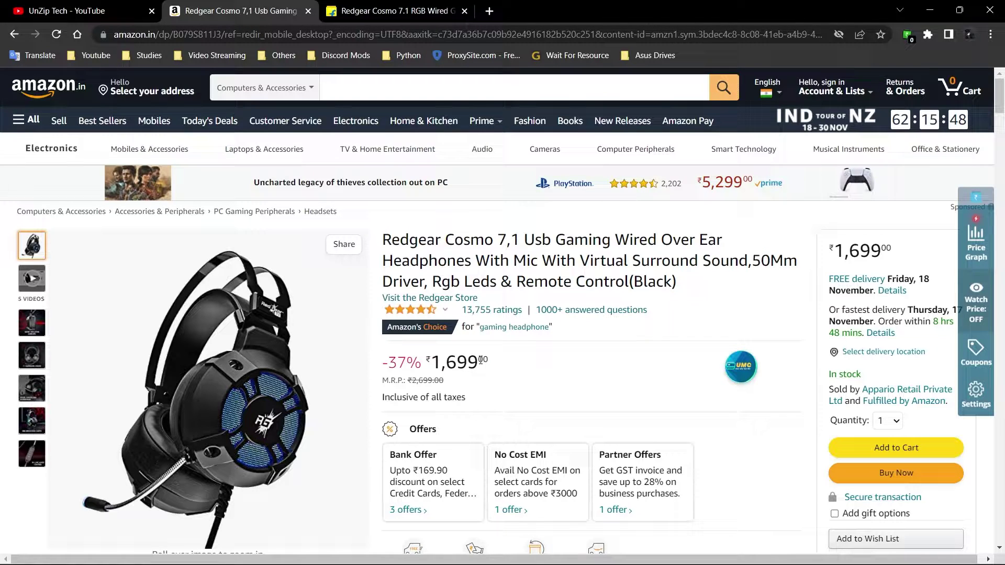
{"action": "left_click_drag", "start_coordinate": [476, 361], "coordinate": [430, 362]}
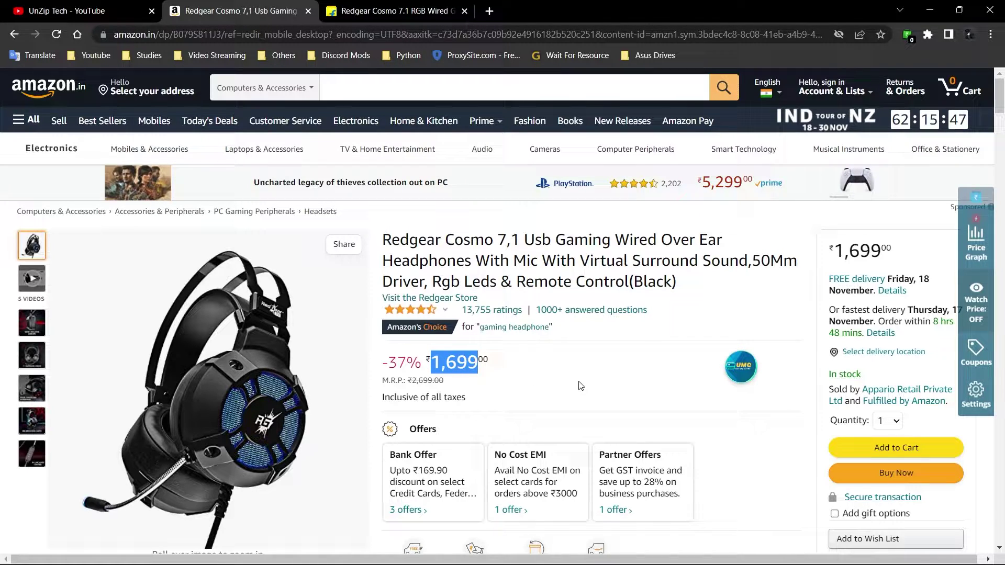
{"action": "scroll", "coordinate": [662, 352], "scroll_direction": "down", "scroll_amount": 6}
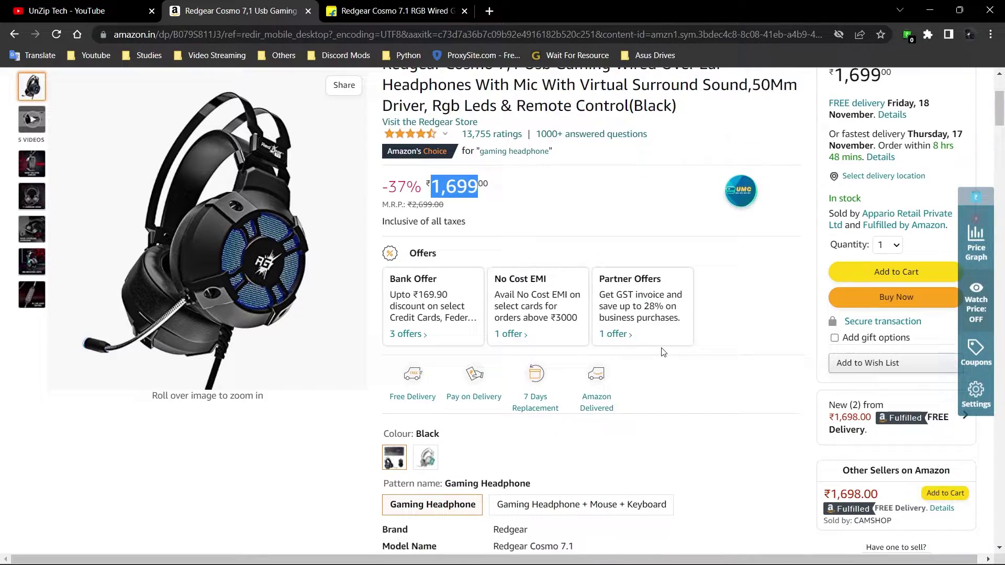
{"action": "scroll", "coordinate": [663, 353], "scroll_direction": "up", "scroll_amount": 6}
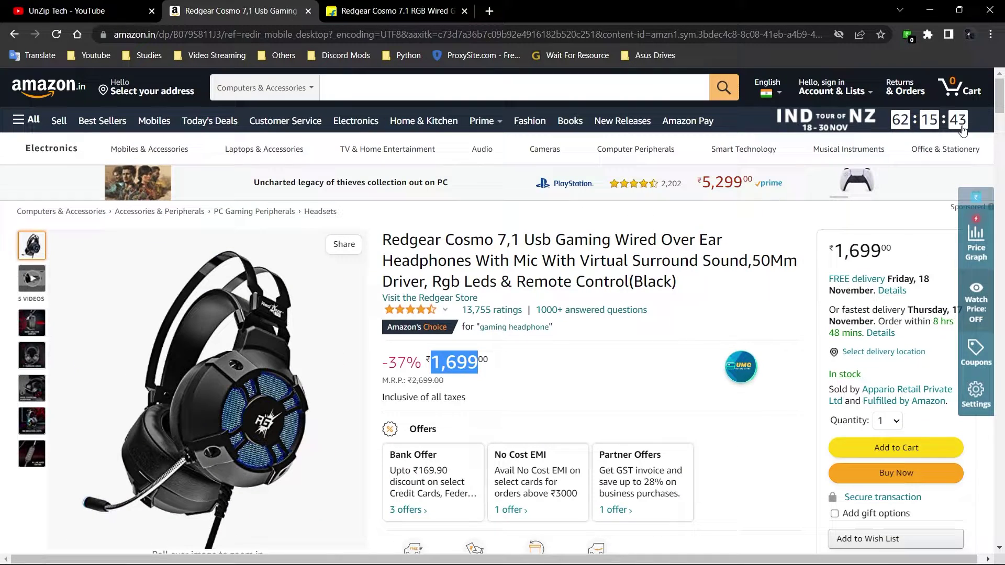
{"action": "left_click", "coordinate": [908, 35]}
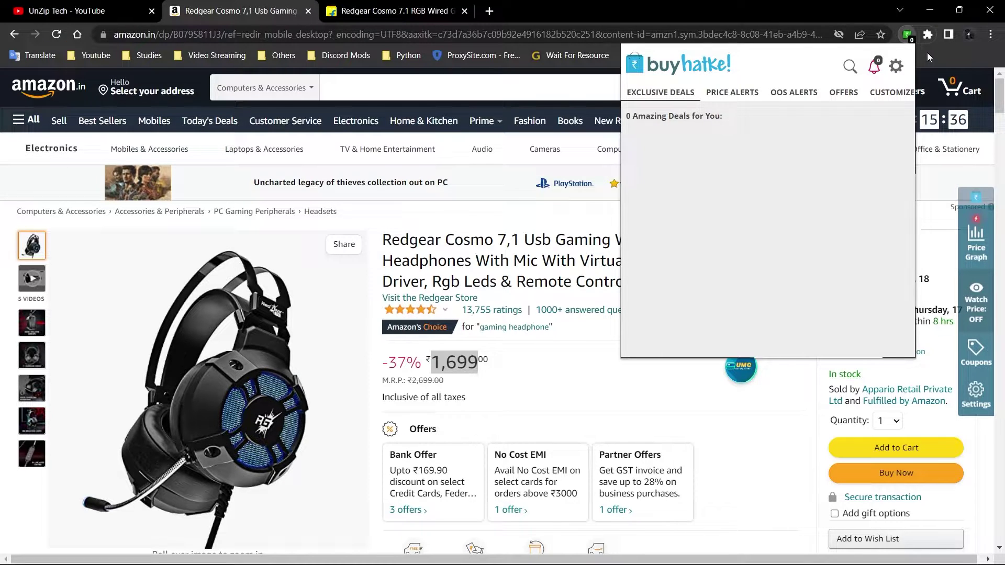
{"action": "left_click", "coordinate": [928, 53]}
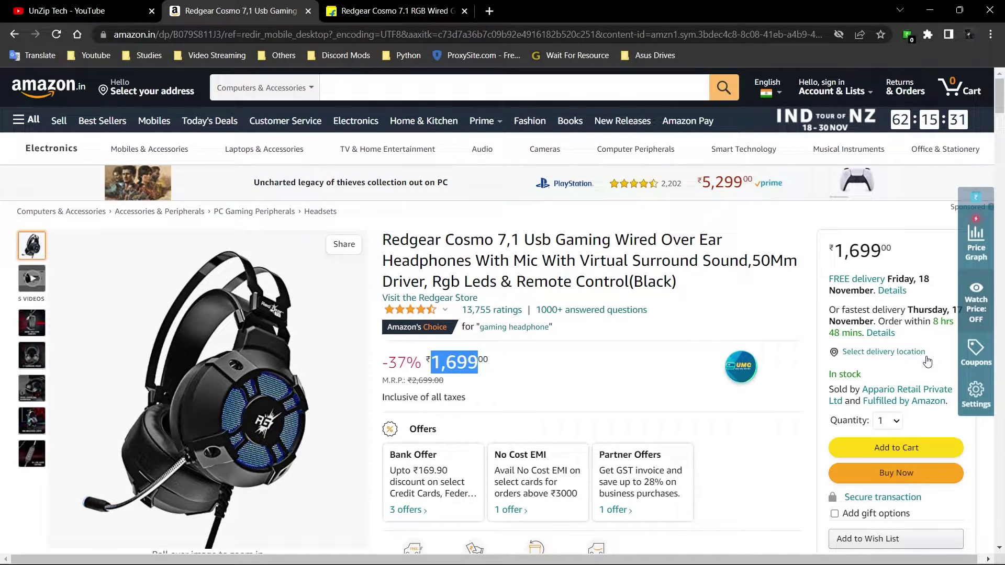
Step: Open the Price Graph and highlight lowest ₹1185, average ₹1644.22 and the price drop chance
{"action": "mouse_move", "coordinate": [990, 269]}
{"action": "left_click", "coordinate": [984, 248]}
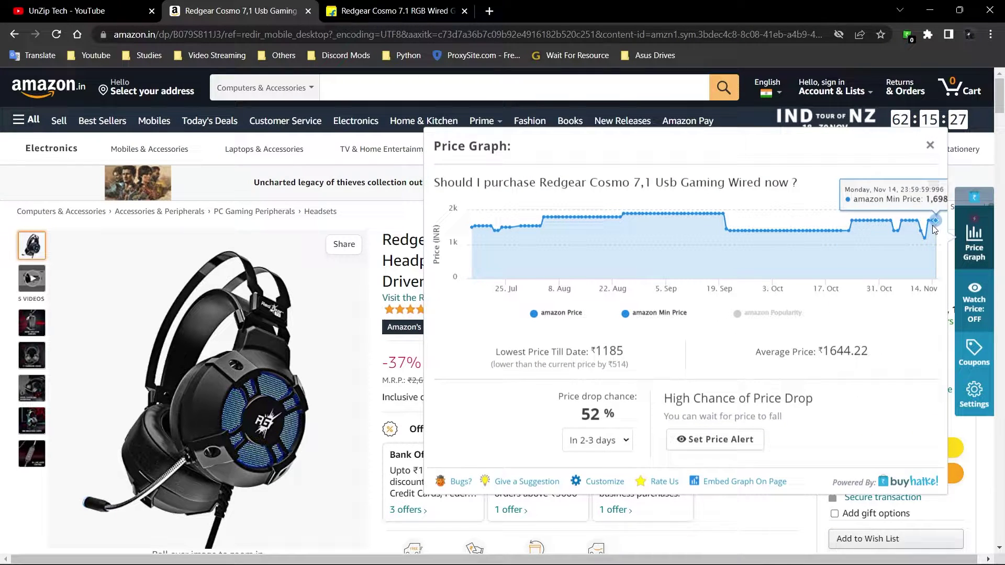
{"action": "mouse_move", "coordinate": [928, 245]}
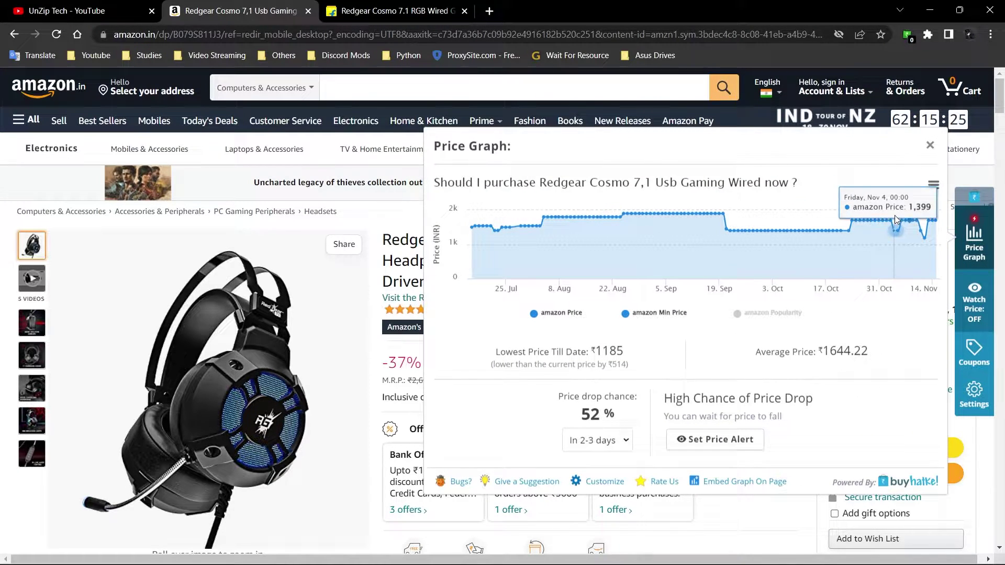
{"action": "mouse_move", "coordinate": [895, 224]}
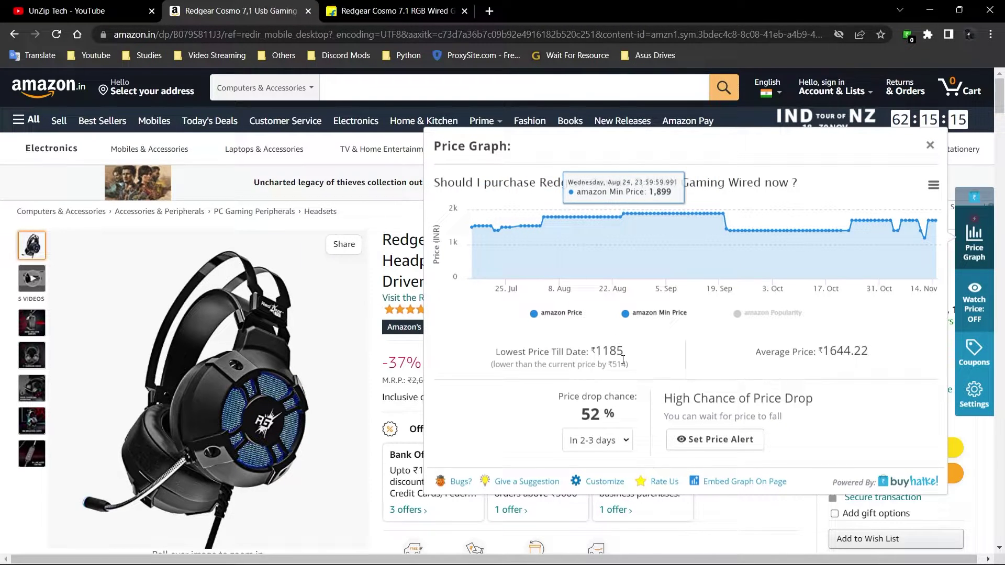
{"action": "left_click_drag", "start_coordinate": [595, 351], "coordinate": [634, 354]}
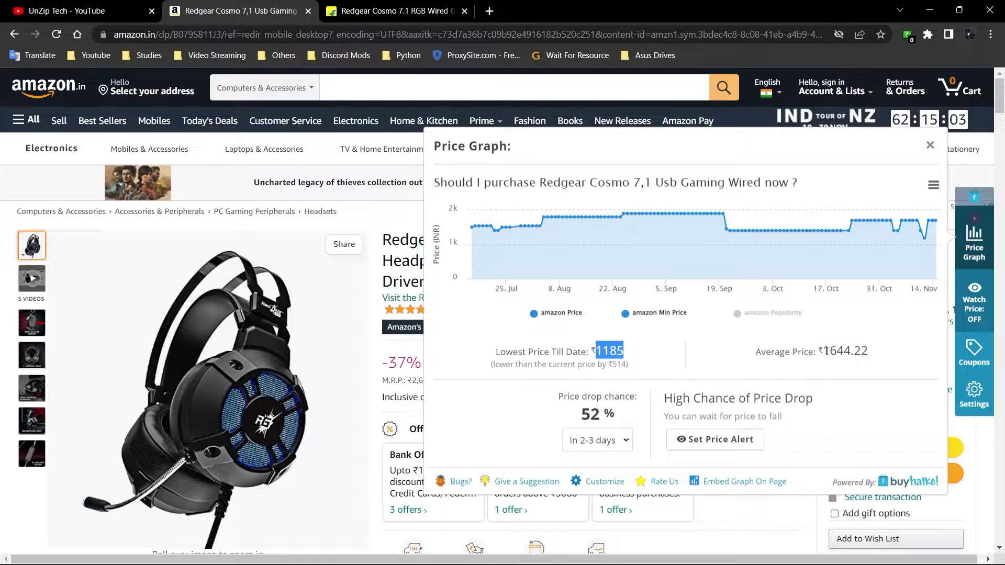
{"action": "left_click_drag", "start_coordinate": [823, 355], "coordinate": [890, 356]}
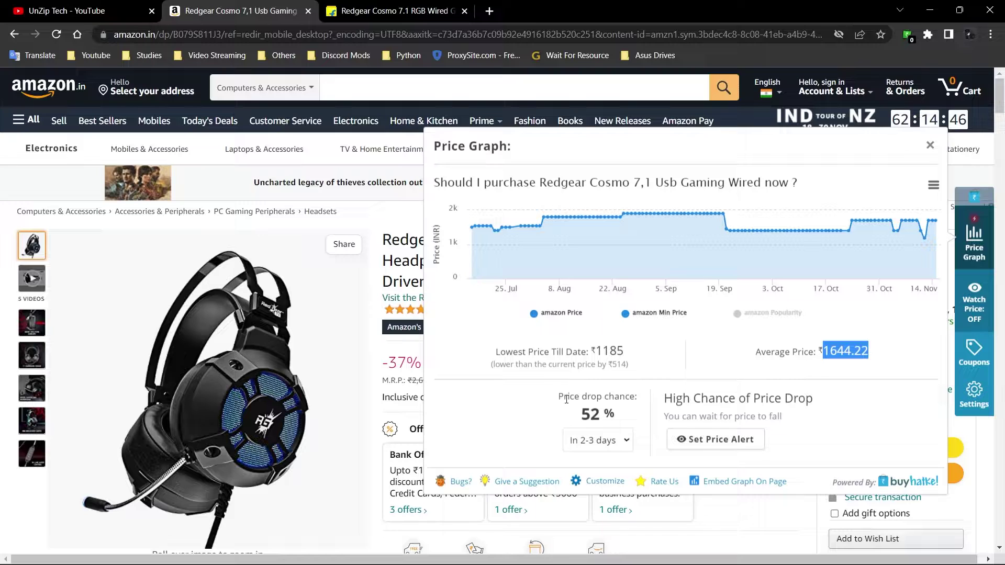
{"action": "left_click_drag", "start_coordinate": [558, 398], "coordinate": [649, 398]}
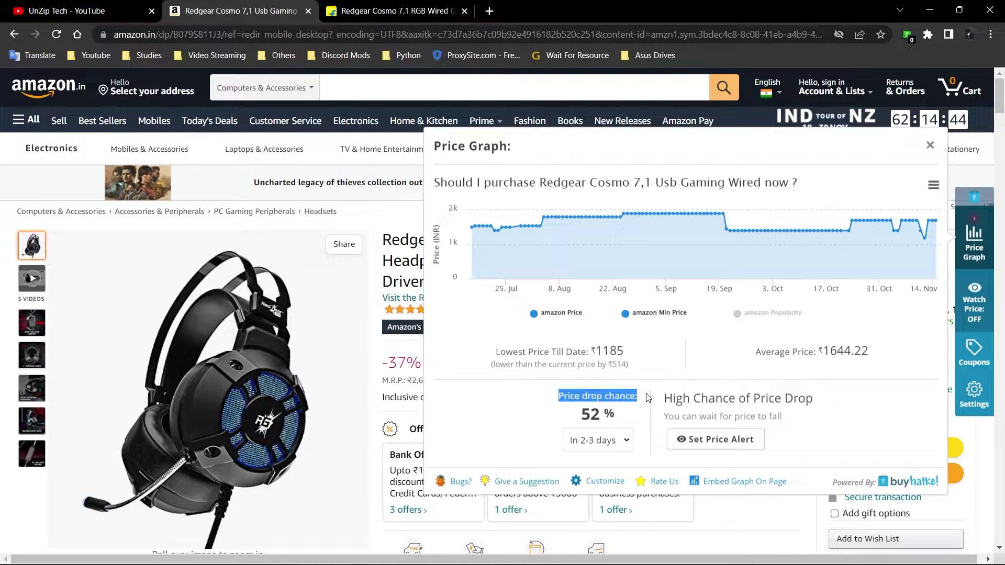
Step: Compare the week and month drop chances (55%), highlight the High Chance verdict, then turn on Watch Price
{"action": "left_click", "coordinate": [613, 443]}
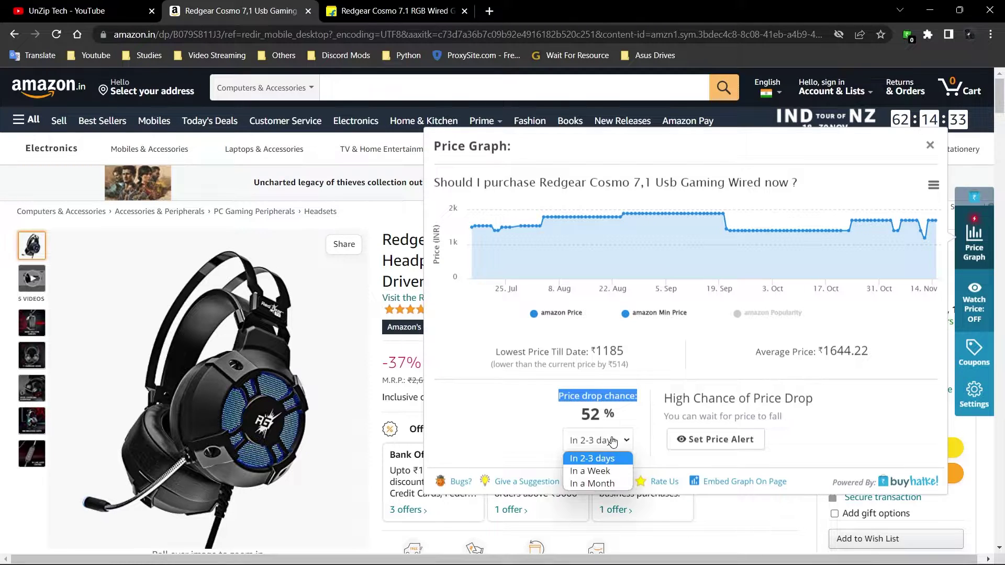
{"action": "left_click", "coordinate": [599, 472]}
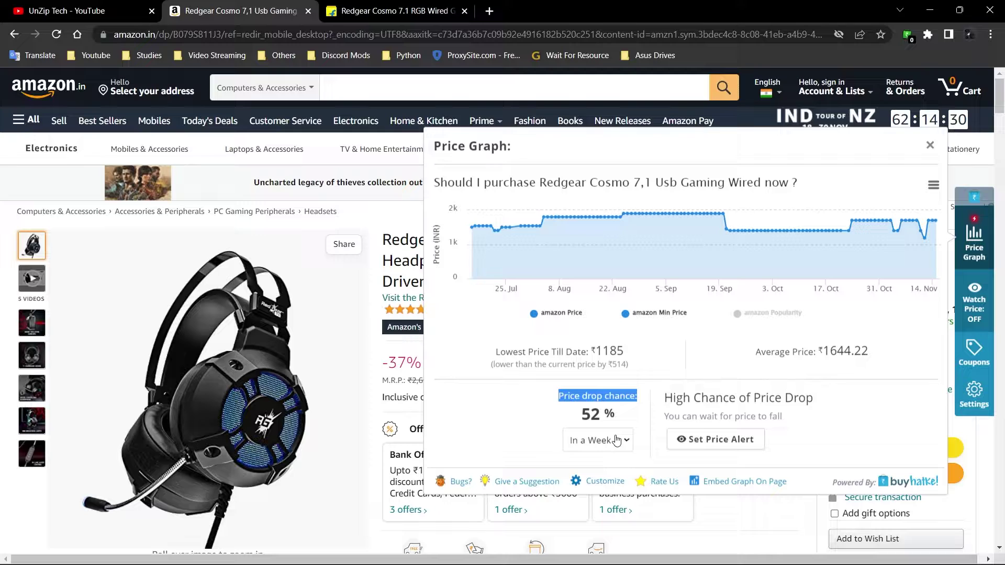
{"action": "left_click", "coordinate": [617, 442]}
{"action": "left_click", "coordinate": [601, 482]}
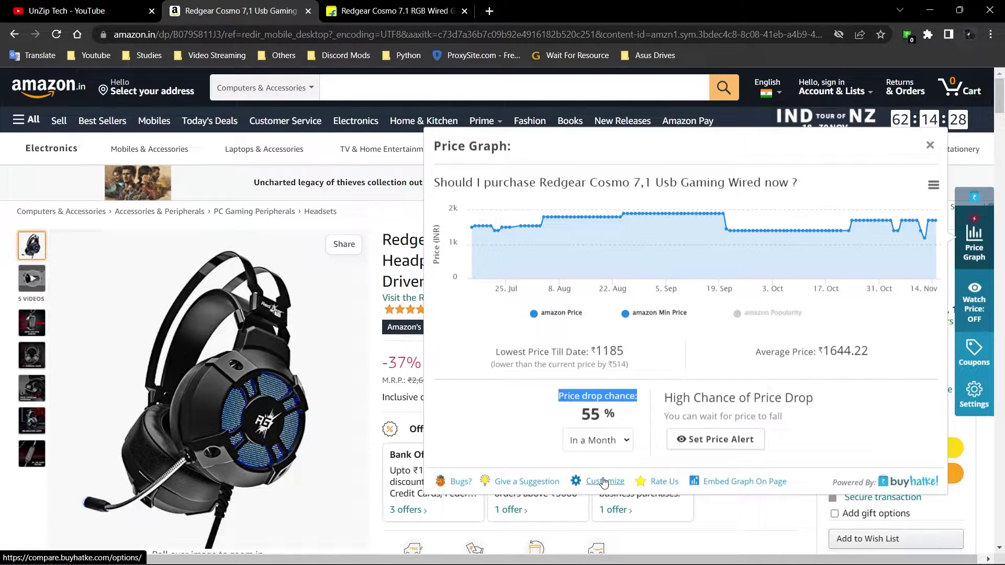
{"action": "left_click_drag", "start_coordinate": [638, 412], "coordinate": [578, 413]}
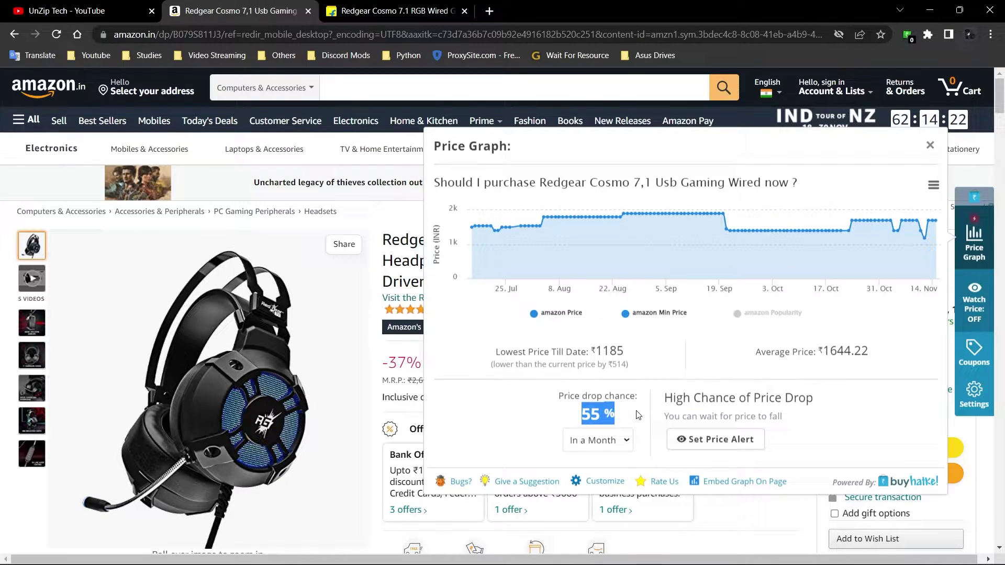
{"action": "left_click", "coordinate": [694, 353]}
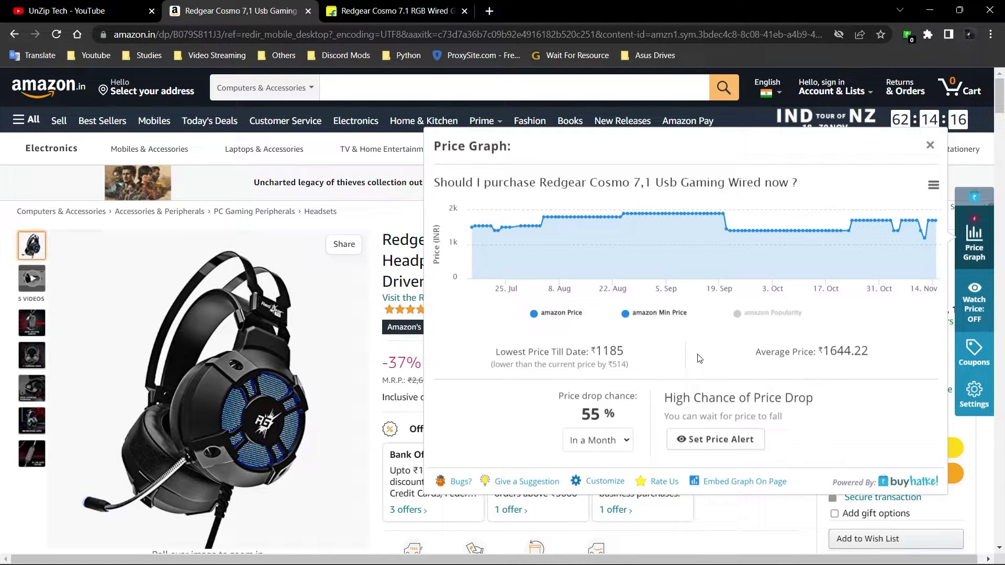
{"action": "left_click_drag", "start_coordinate": [661, 401], "coordinate": [846, 396]}
{"action": "left_click", "coordinate": [721, 440]}
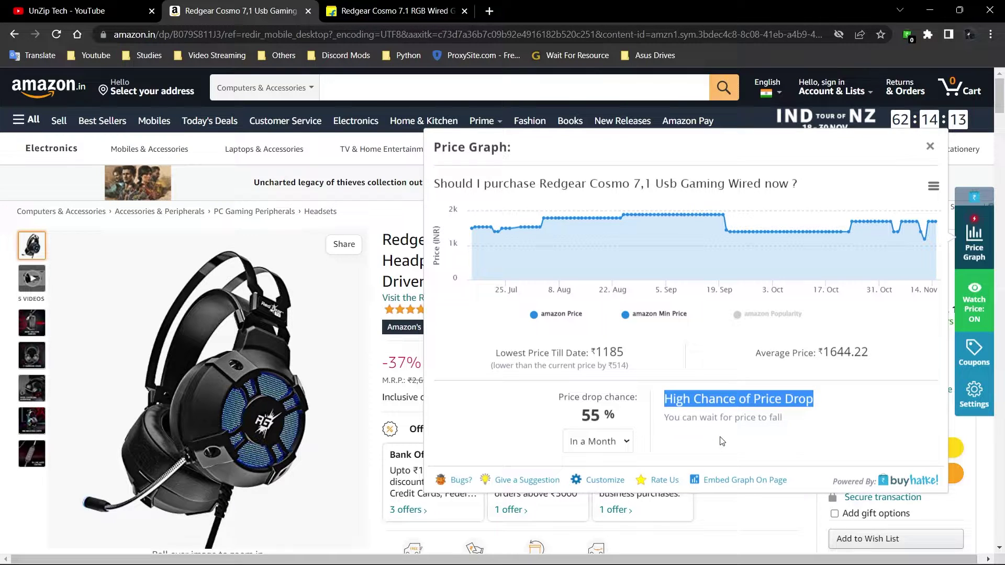
Step: Open the headset's price watch details and tick 'Alert when price is less than'
{"action": "left_click", "coordinate": [968, 308]}
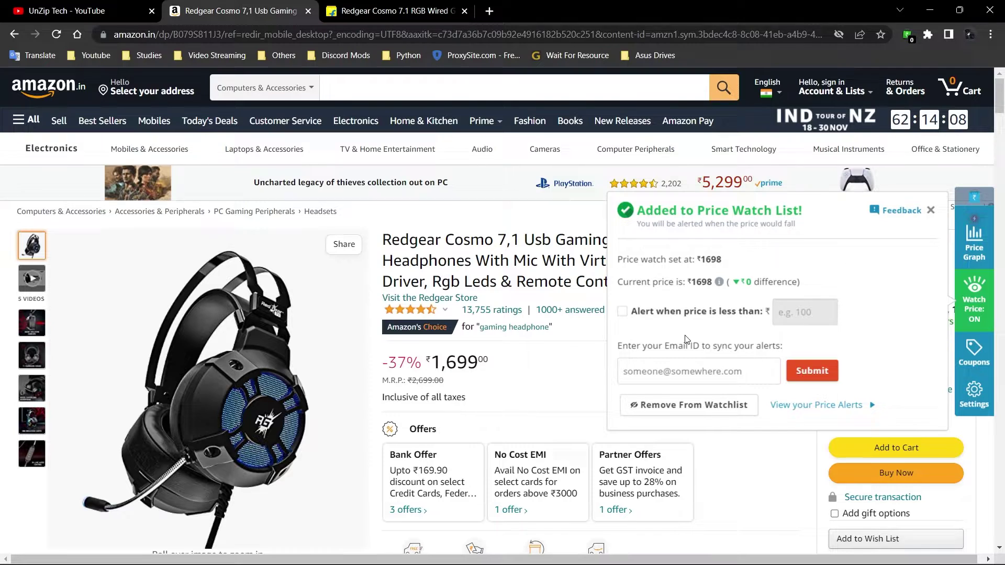
{"action": "left_click", "coordinate": [690, 371]}
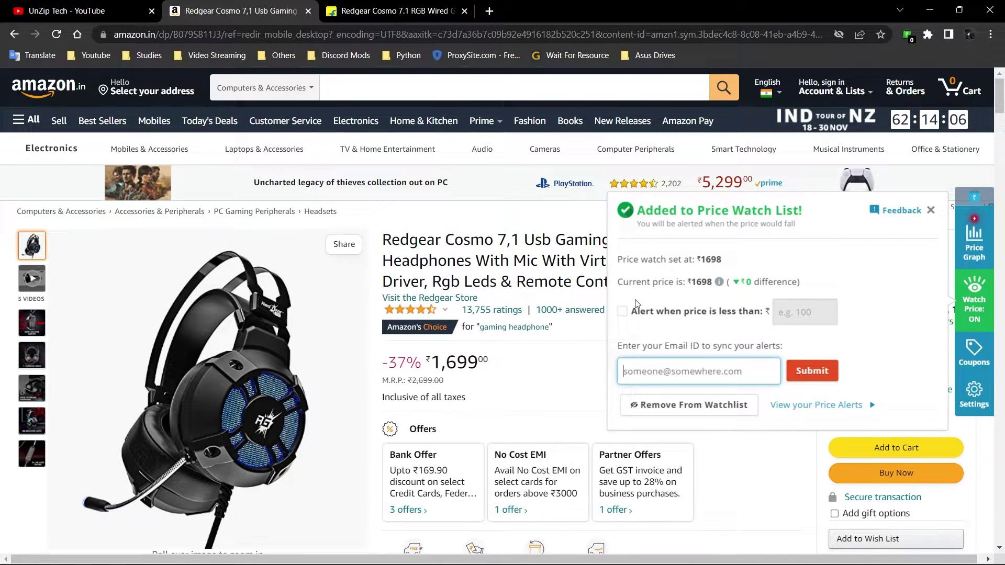
{"action": "left_click", "coordinate": [617, 317]}
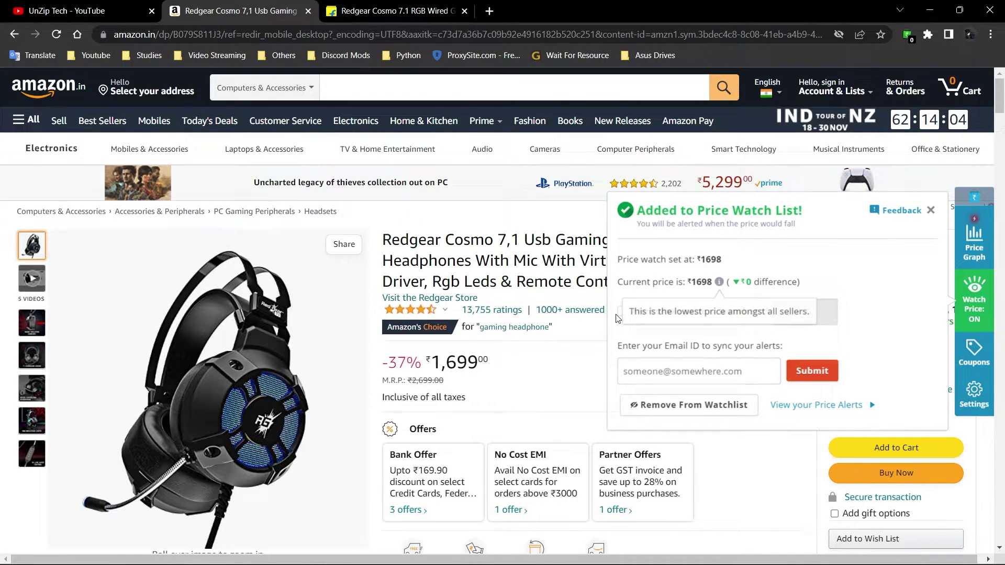
{"action": "left_click", "coordinate": [621, 314]}
{"action": "left_click", "coordinate": [814, 312]}
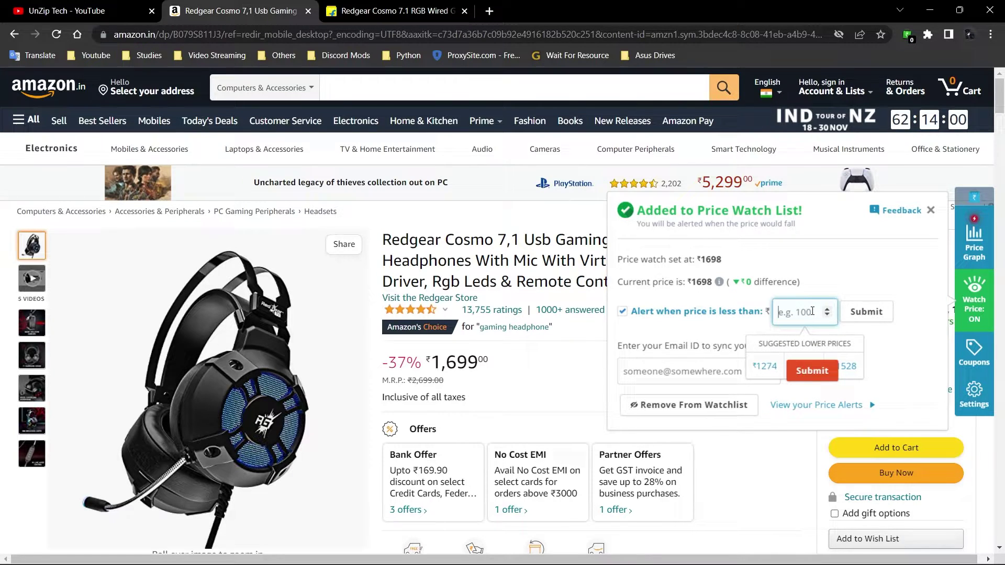
{"action": "left_click", "coordinate": [885, 378]}
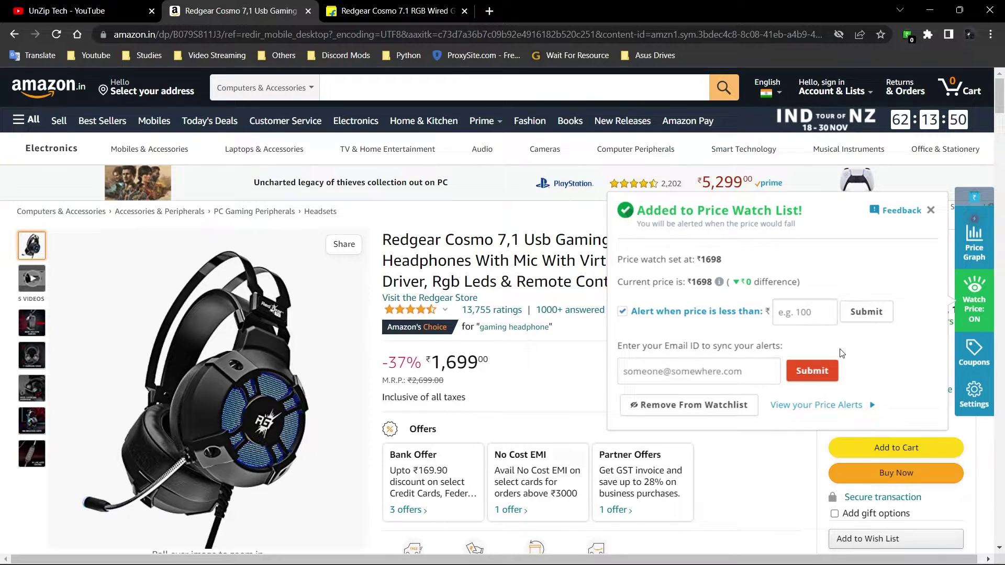
Step: Scroll through the Coupons & Offers list, then open the Buyhatke Settings panel
{"action": "left_click", "coordinate": [984, 368]}
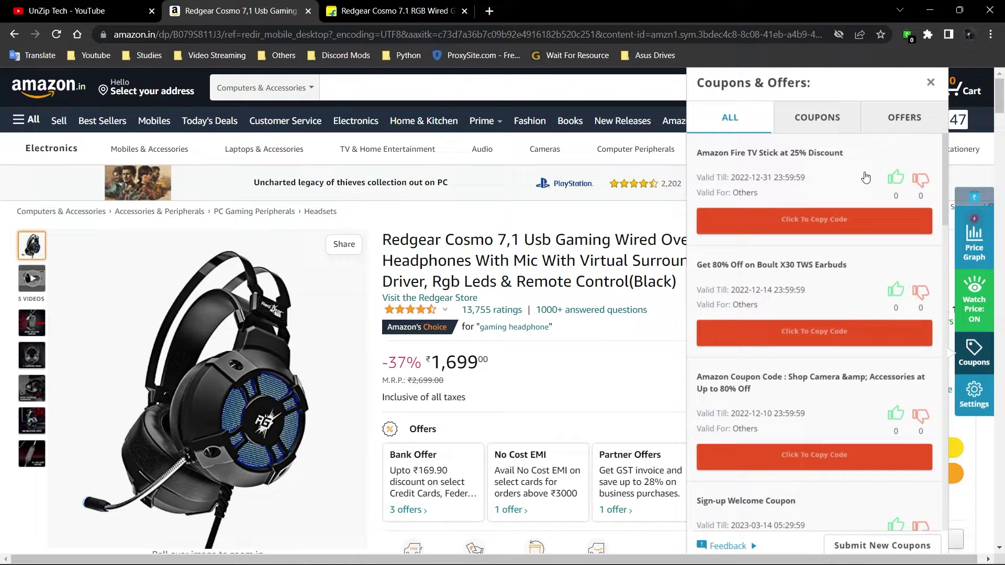
{"action": "scroll", "coordinate": [818, 160], "scroll_direction": "down", "scroll_amount": 20}
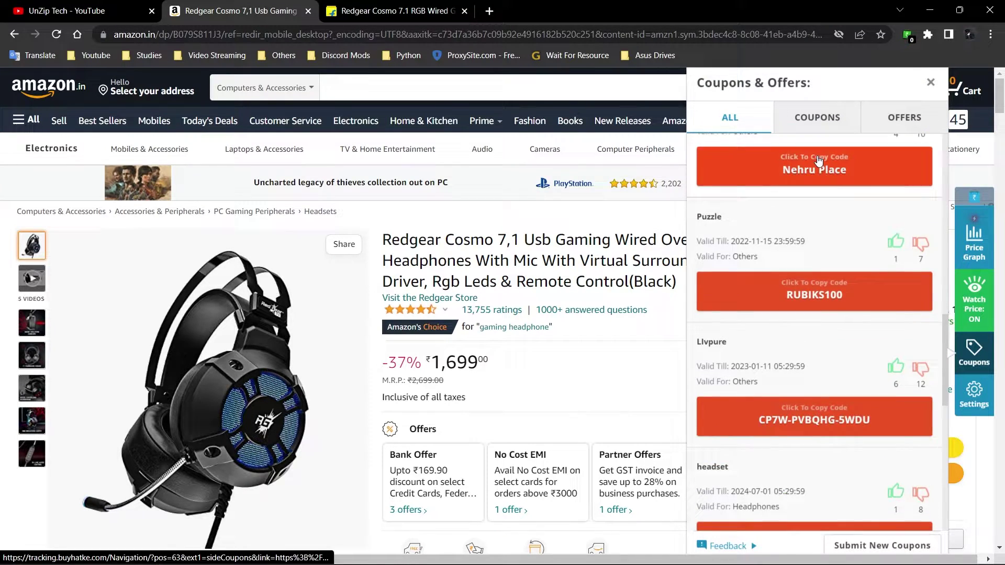
{"action": "scroll", "coordinate": [819, 160], "scroll_direction": "down", "scroll_amount": 4}
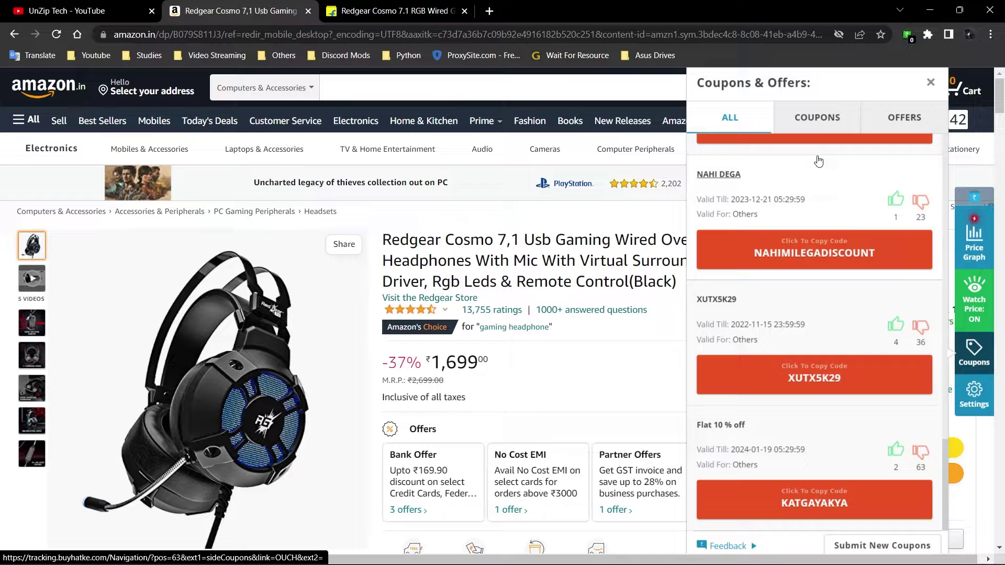
{"action": "left_click", "coordinate": [969, 391]}
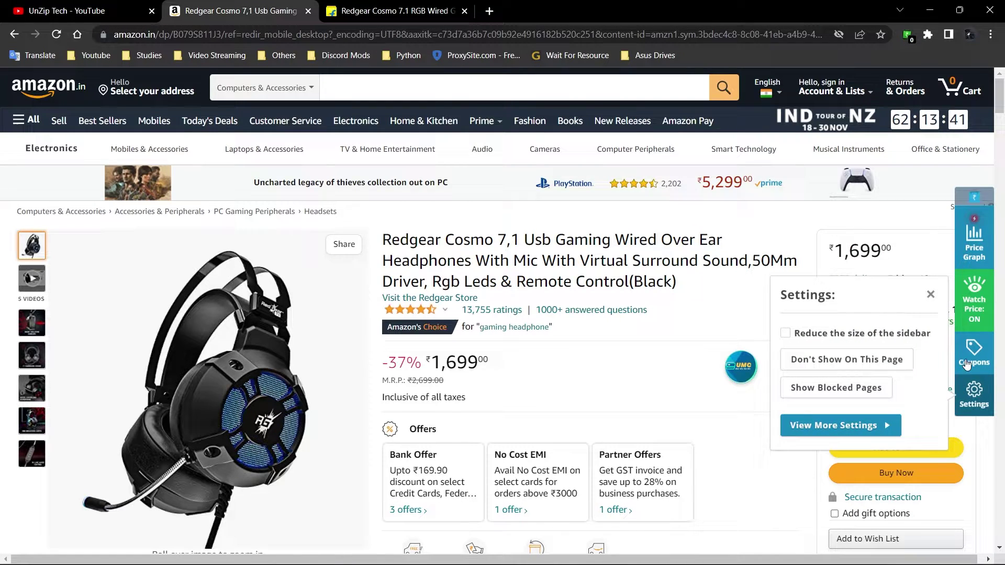
Step: Close Settings and switch to the Flipkart headset page, highlighting its ₹1,699 price
{"action": "left_click", "coordinate": [931, 294]}
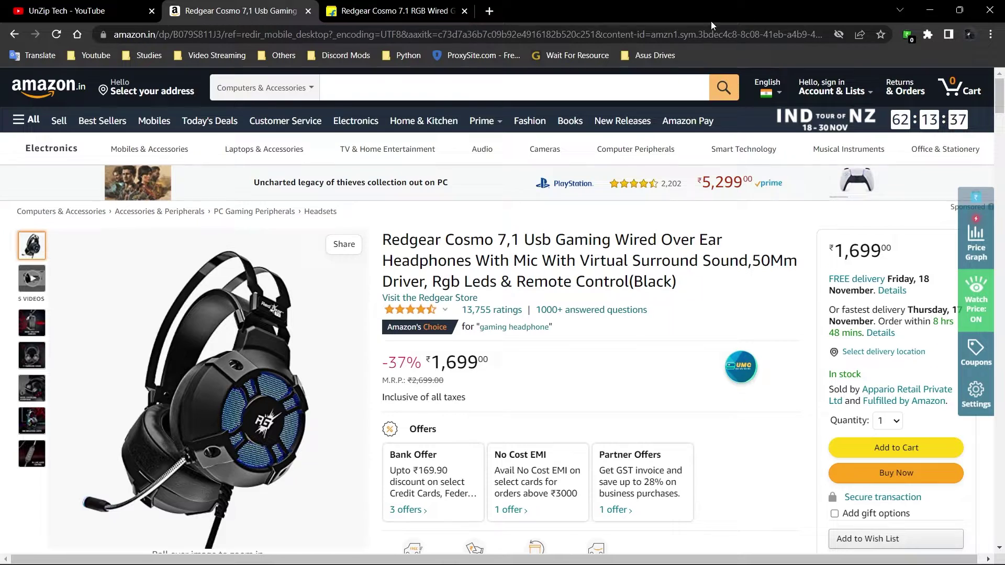
{"action": "left_click", "coordinate": [361, 6]}
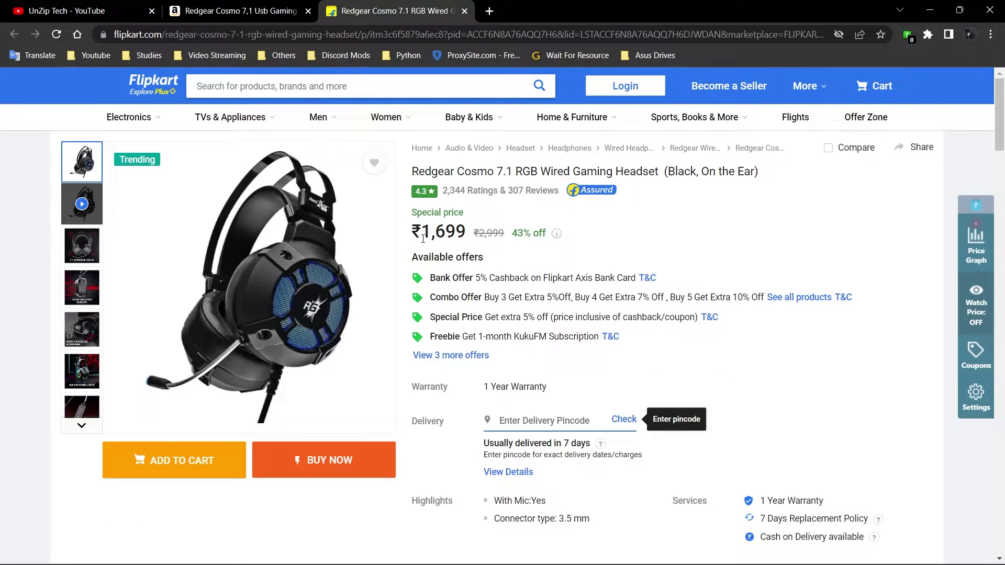
{"action": "left_click_drag", "start_coordinate": [419, 234], "coordinate": [466, 234]}
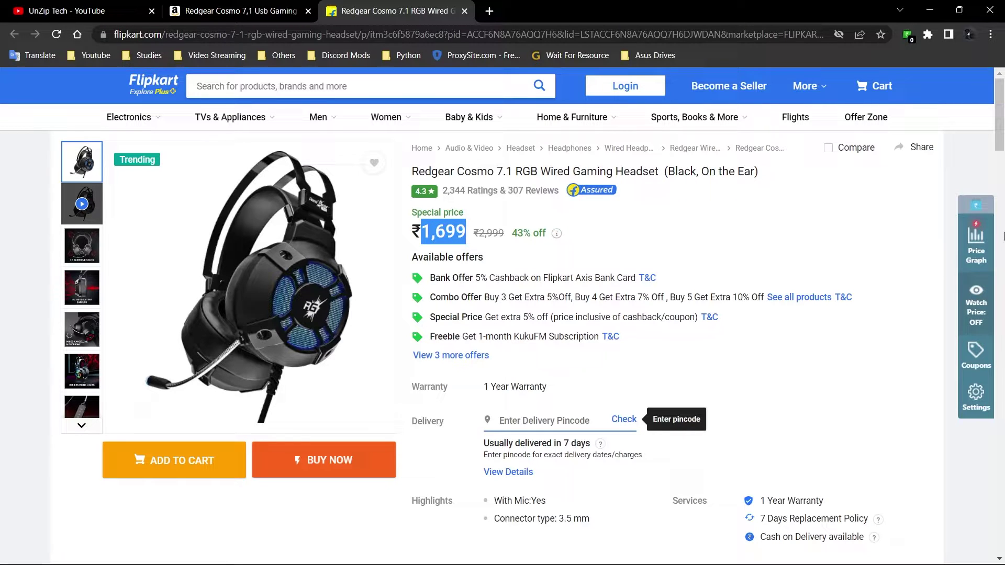
Step: Review the price graph (lowest ₹1299, average ₹1665.36) and add the headset to Price Watch
{"action": "left_click", "coordinate": [981, 228]}
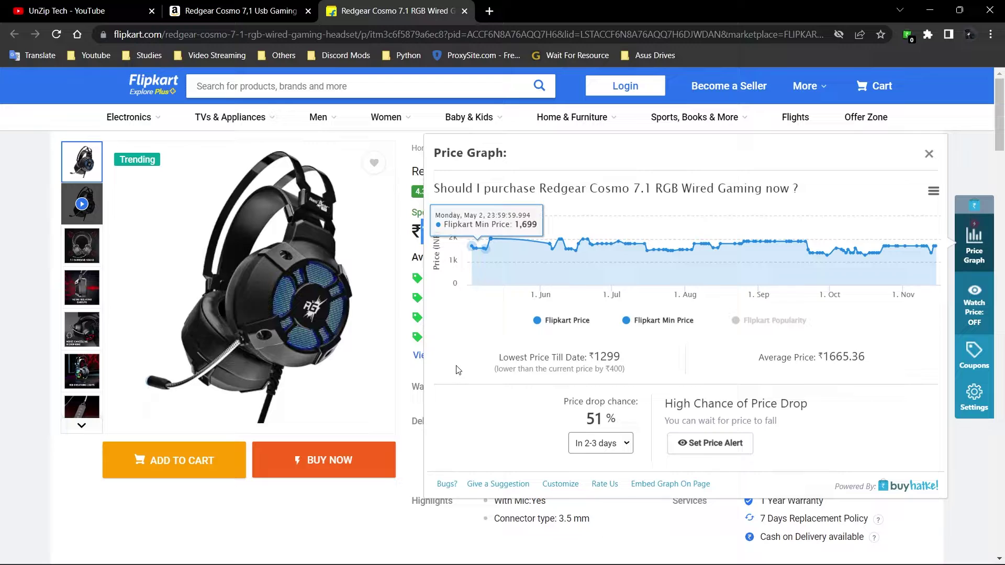
{"action": "left_click_drag", "start_coordinate": [624, 356], "coordinate": [598, 353]}
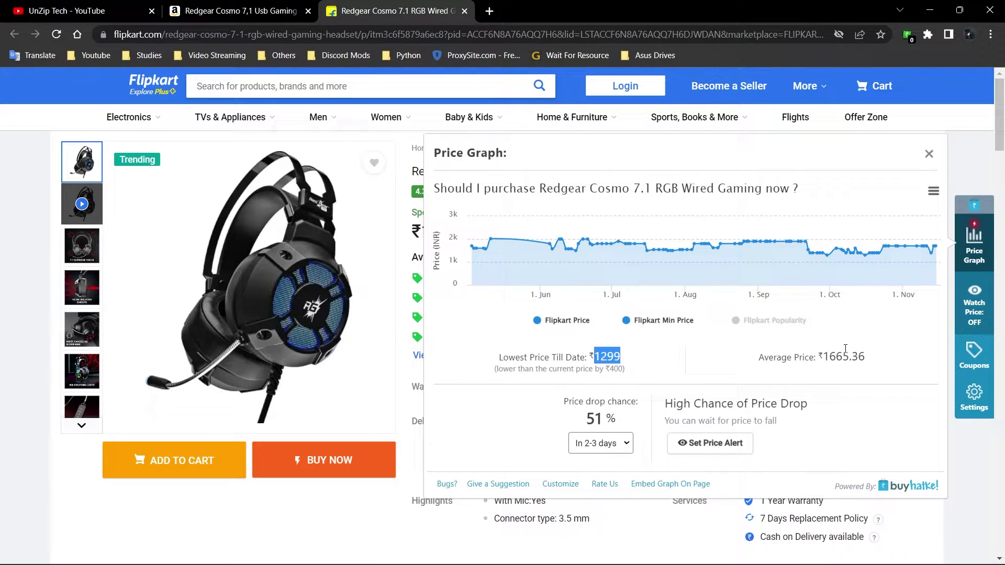
{"action": "left_click_drag", "start_coordinate": [824, 357], "coordinate": [891, 355]}
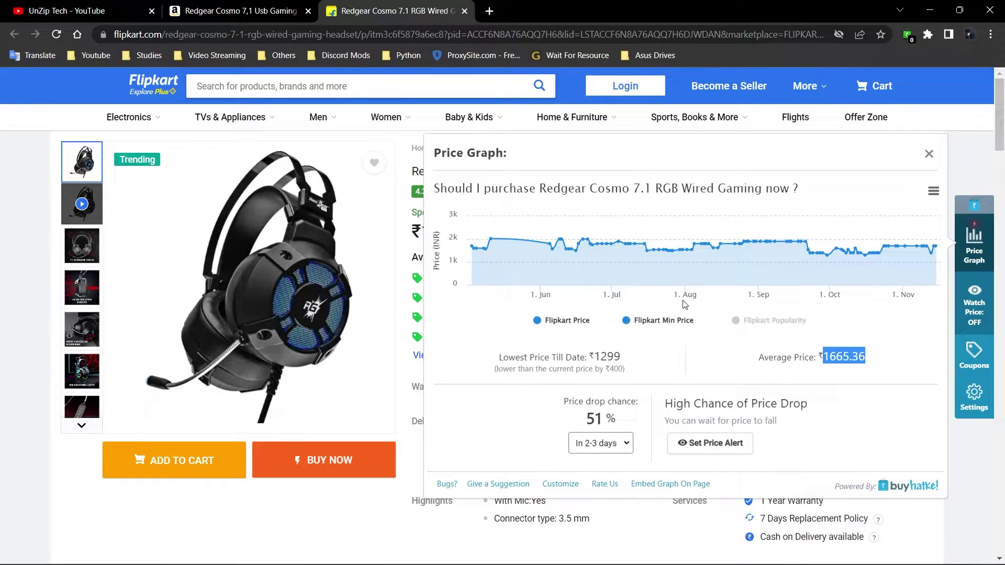
{"action": "left_click", "coordinate": [963, 326]}
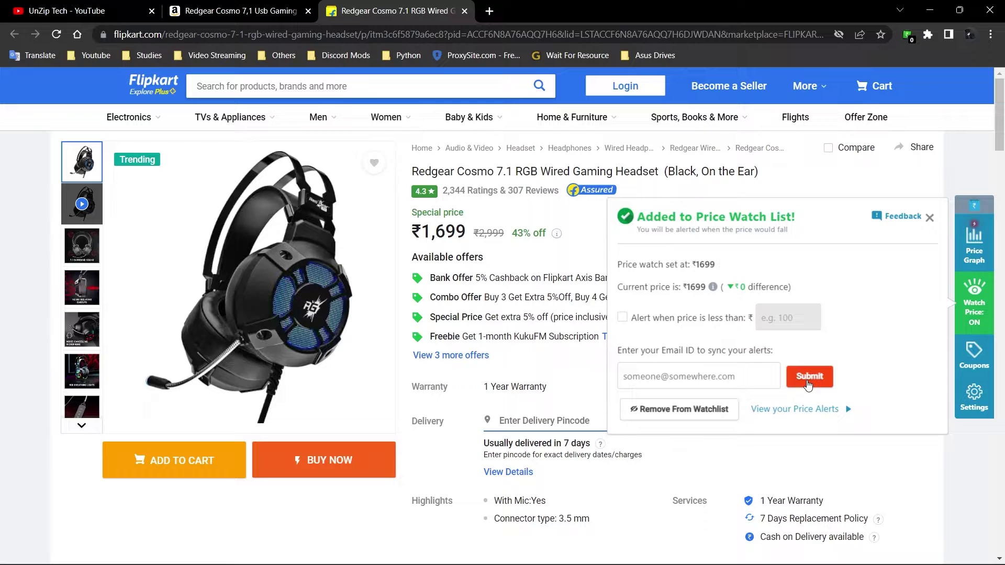
Step: Browse the Flipkart coupons under the COUPONS, OFFERS and ALL tabs, then open and close Settings
{"action": "left_click", "coordinate": [975, 354]}
{"action": "scroll", "coordinate": [835, 150], "scroll_direction": "down", "scroll_amount": 5}
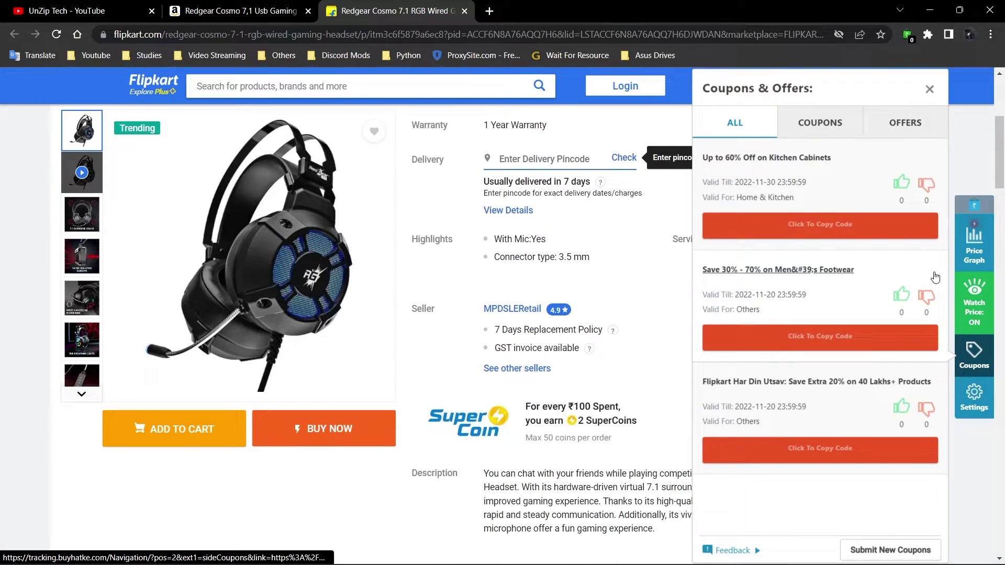
{"action": "left_click", "coordinate": [848, 126]}
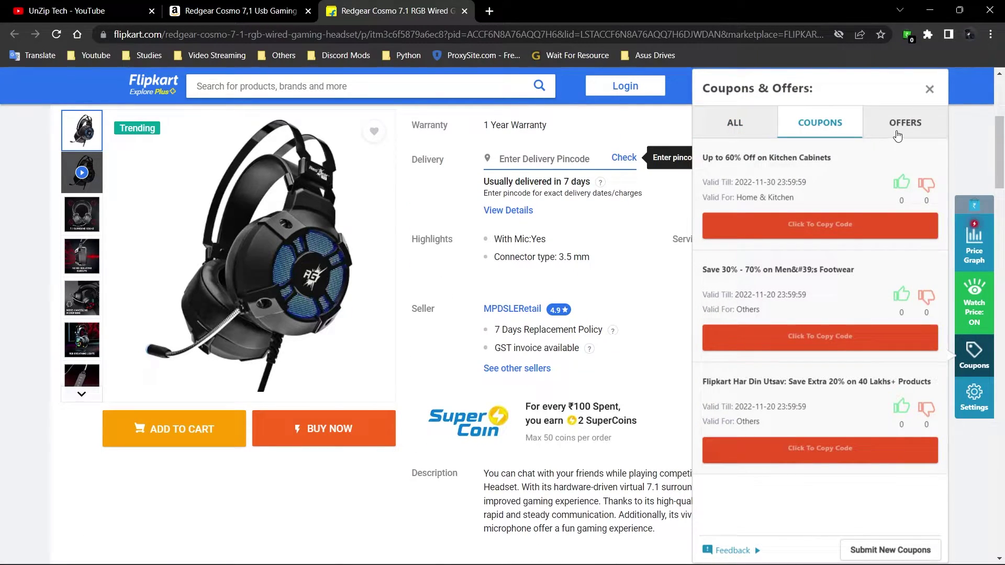
{"action": "left_click", "coordinate": [898, 136]}
{"action": "left_click", "coordinate": [717, 128]}
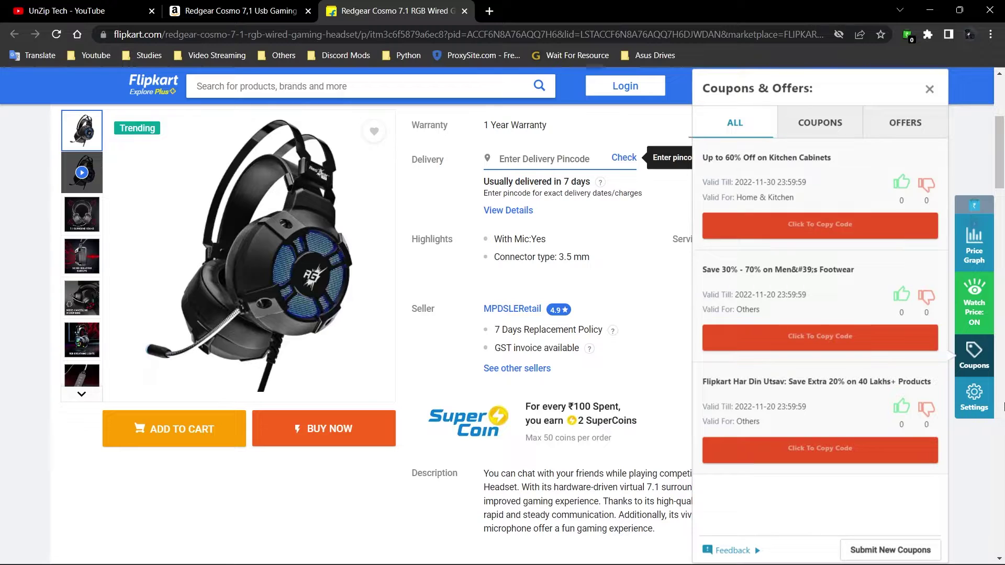
{"action": "left_click", "coordinate": [976, 396]}
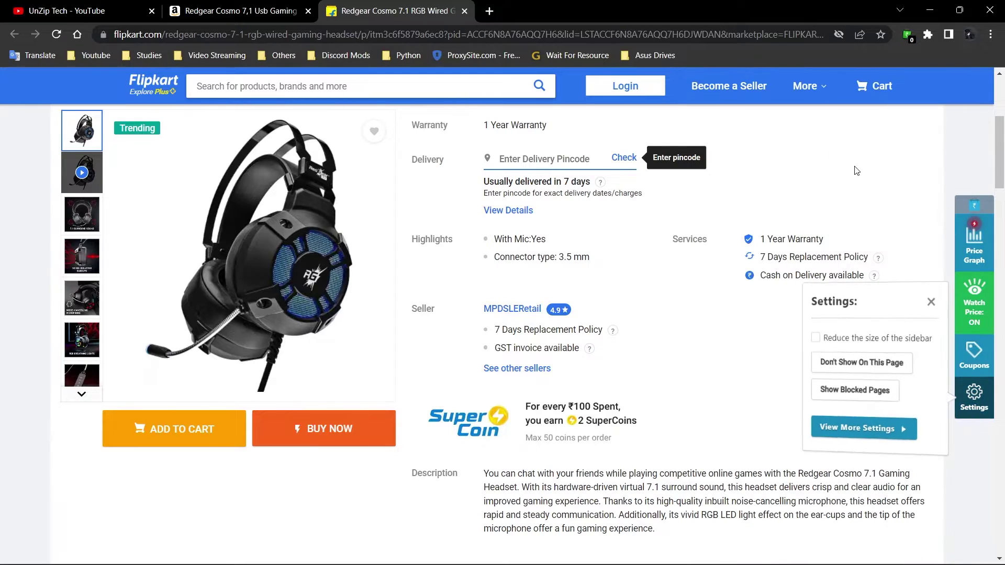
{"action": "left_click", "coordinate": [898, 201]}
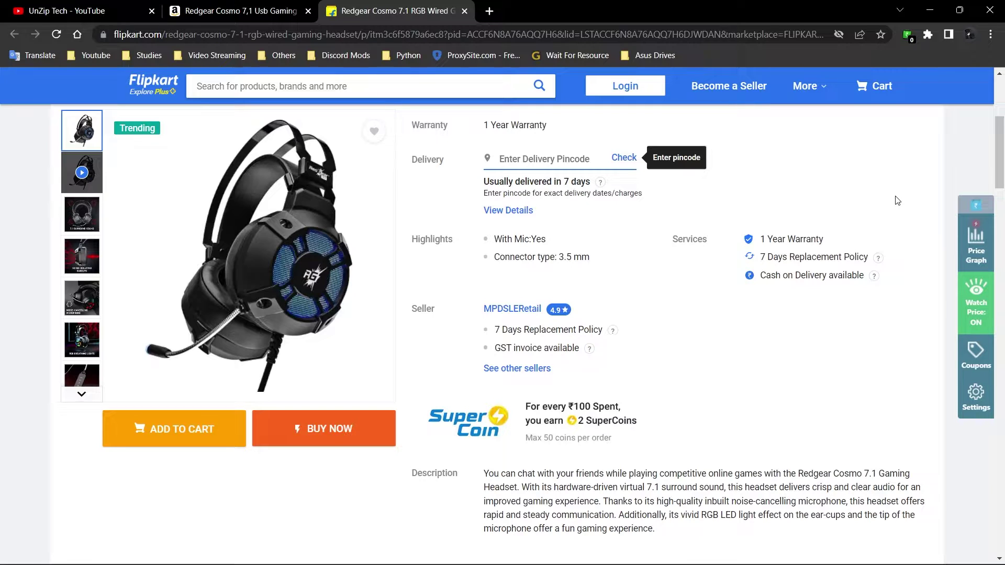
Step: Remove Buyhatke via its toolbar icon's Remove from Chrome option and close the survey tab
{"action": "scroll", "coordinate": [898, 200], "scroll_direction": "down", "scroll_amount": 1}
{"action": "scroll", "coordinate": [898, 200], "scroll_direction": "up", "scroll_amount": 5}
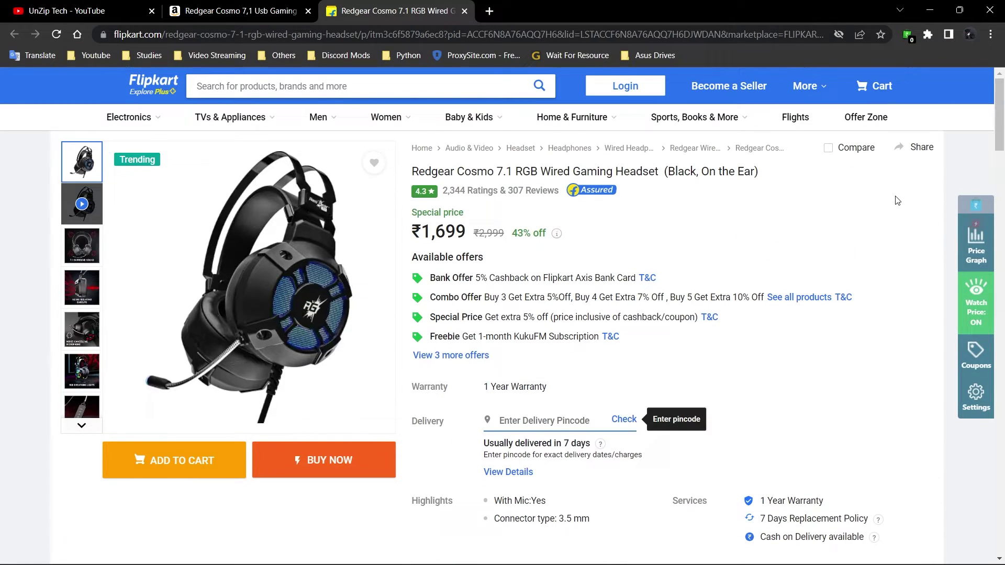
{"action": "left_click", "coordinate": [909, 35]}
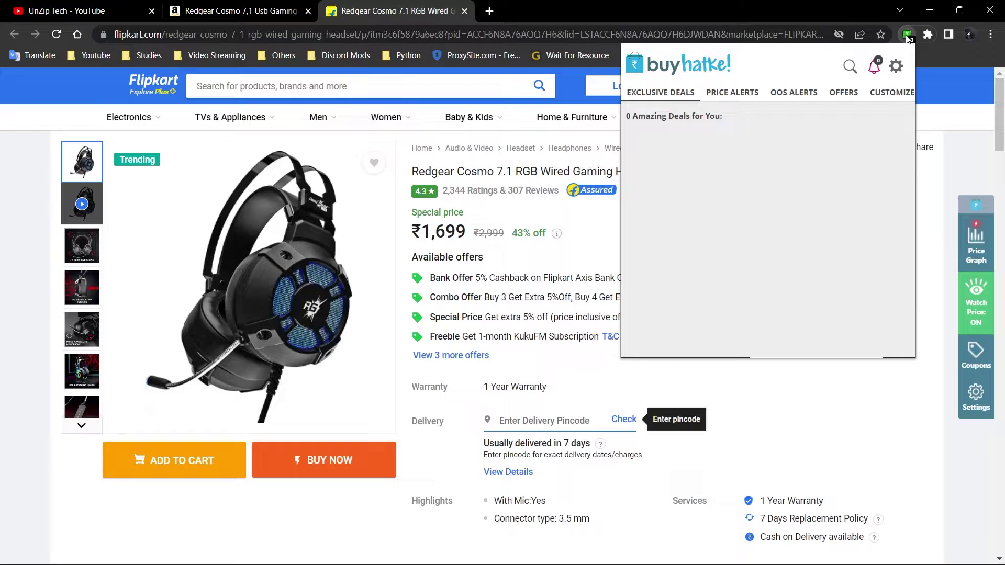
{"action": "right_click", "coordinate": [910, 38]}
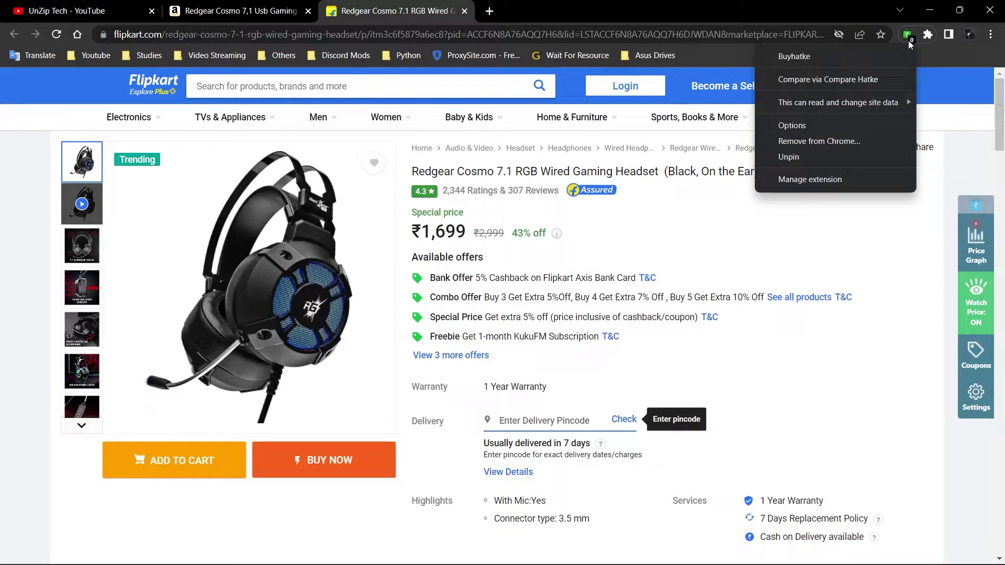
{"action": "left_click", "coordinate": [839, 141]}
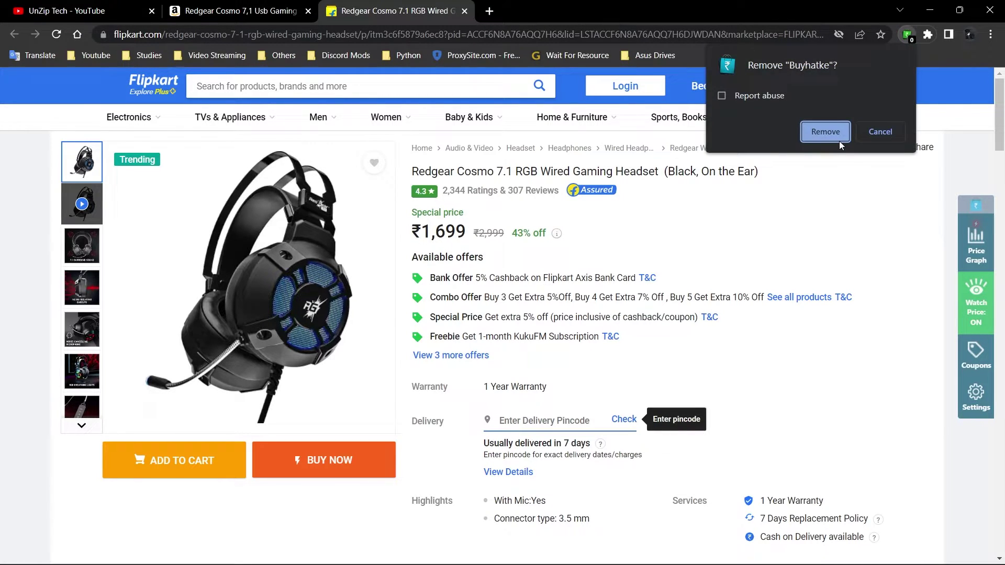
{"action": "left_click", "coordinate": [825, 132]}
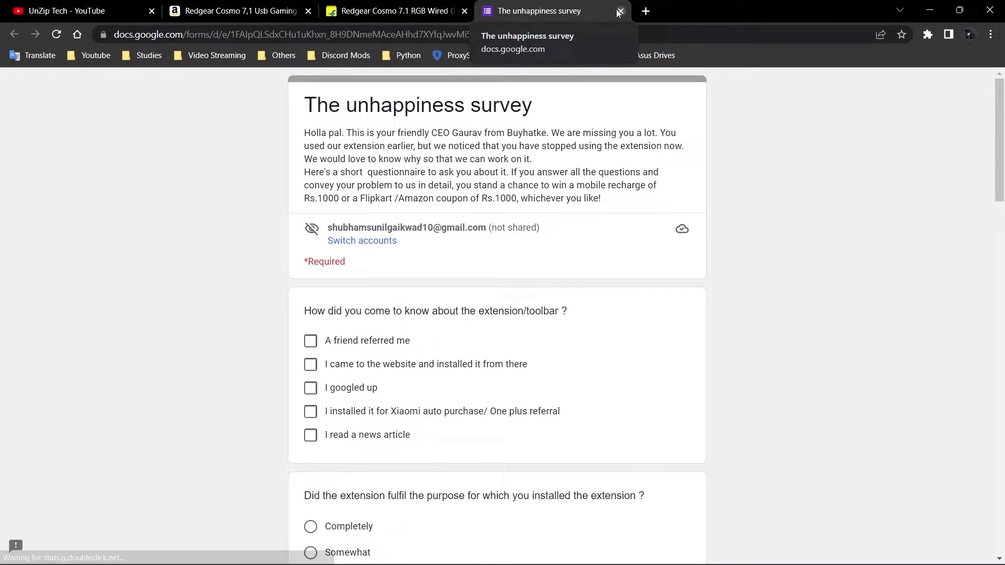
{"action": "left_click", "coordinate": [619, 11]}
Step: Go from the puzzle menu to Manage extensions, then on to the Chrome Web Store
{"action": "left_click", "coordinate": [485, 16]}
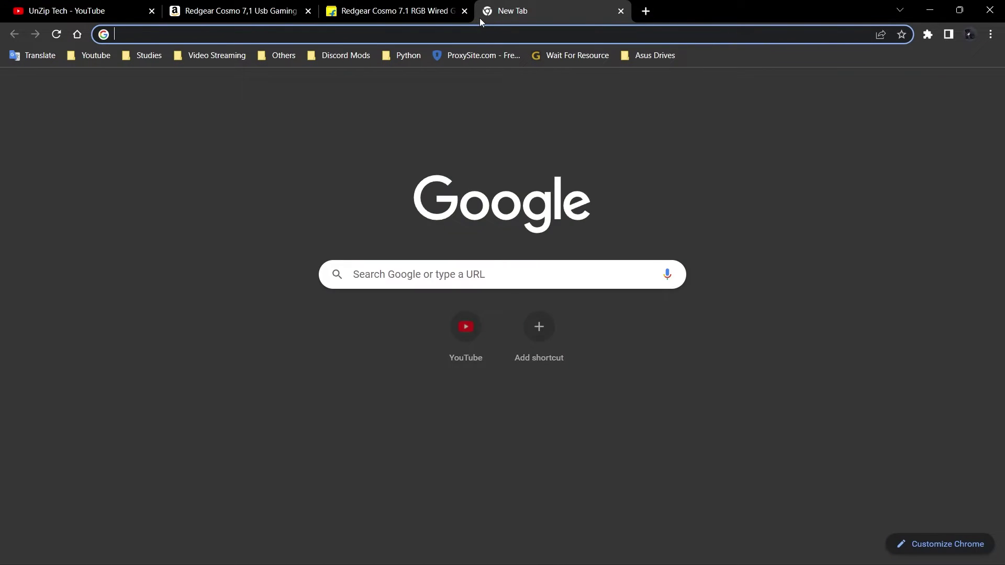
{"action": "key", "text": "ctrl+w"}
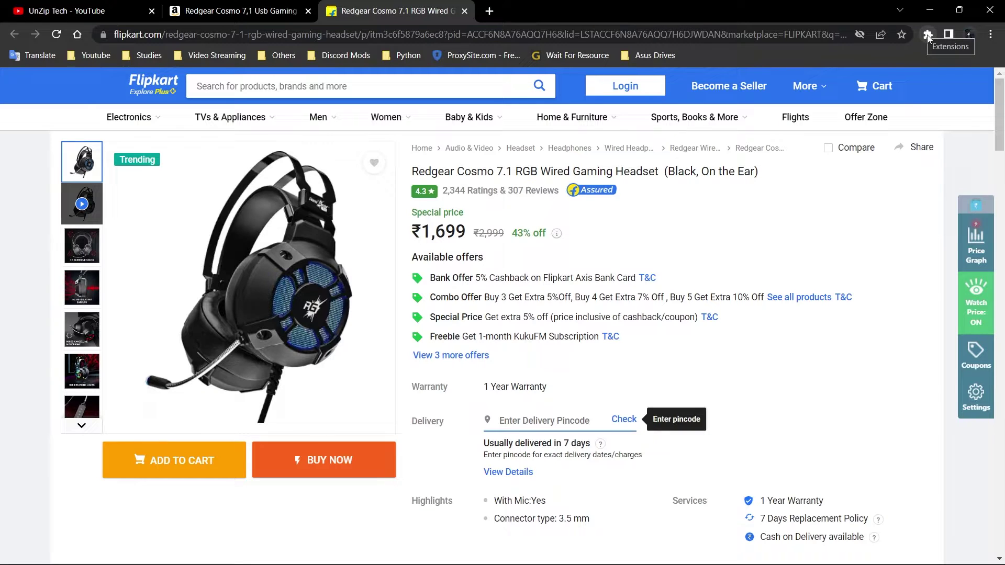
{"action": "left_click", "coordinate": [928, 35]}
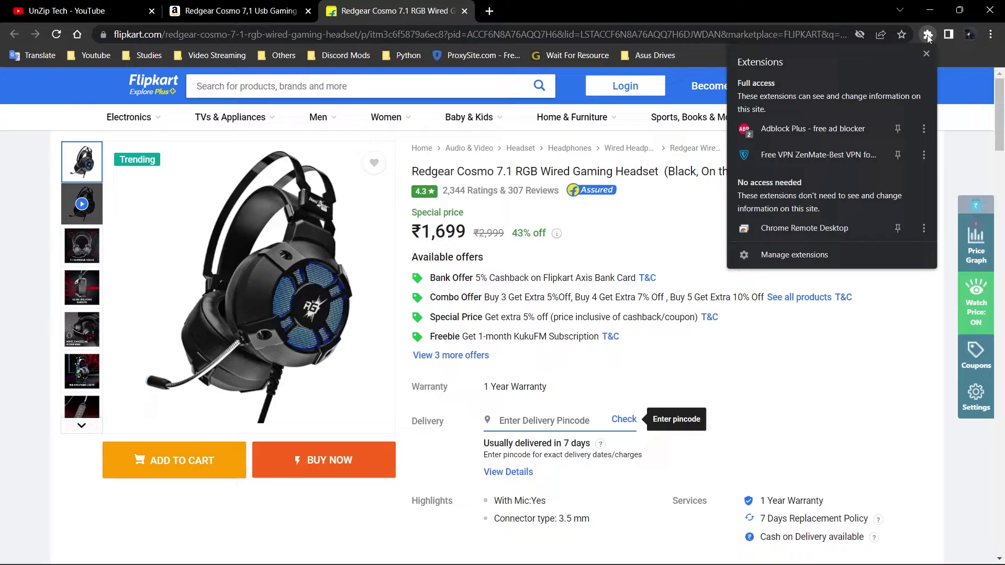
{"action": "left_click", "coordinate": [798, 263]}
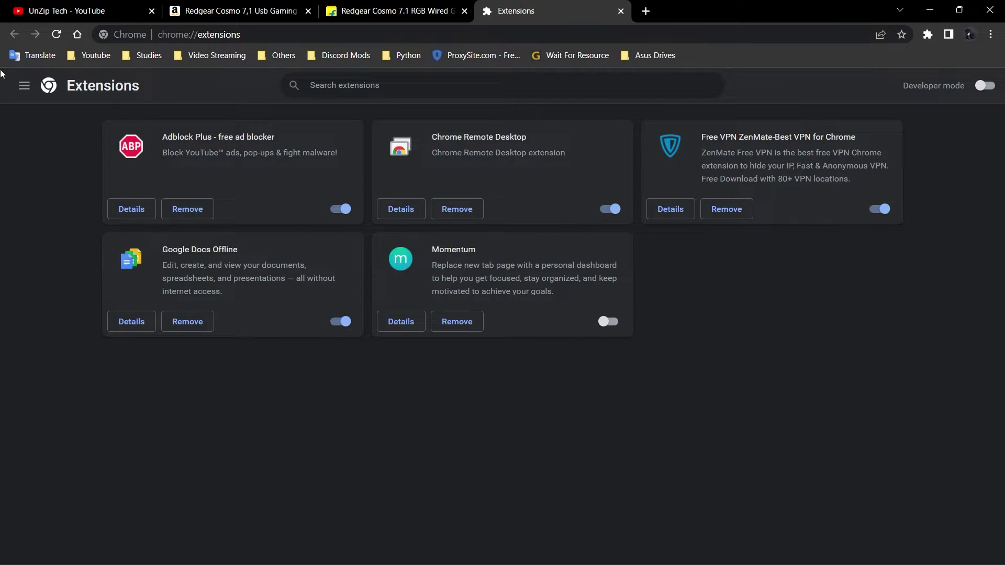
{"action": "left_click", "coordinate": [24, 87]}
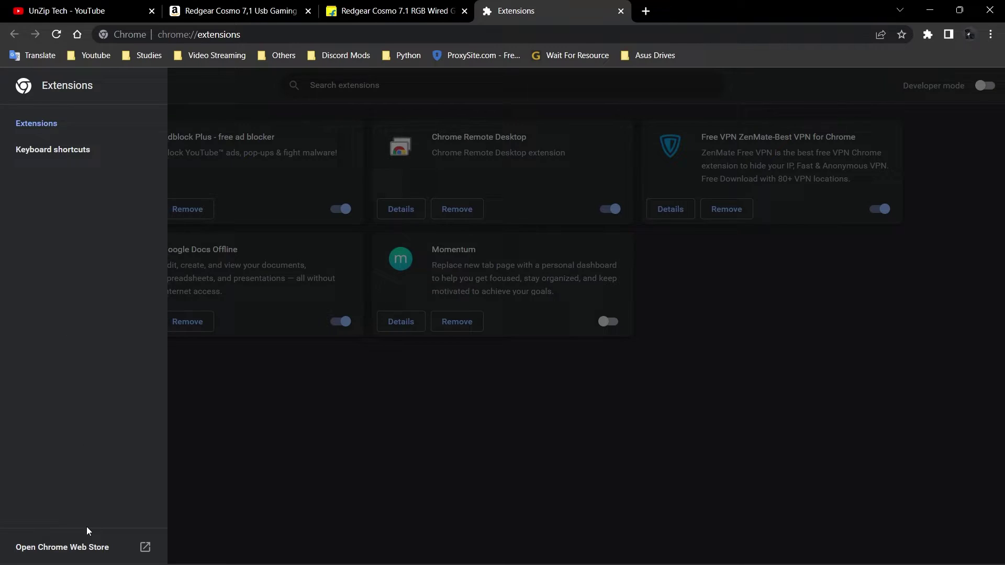
{"action": "left_click", "coordinate": [86, 558]}
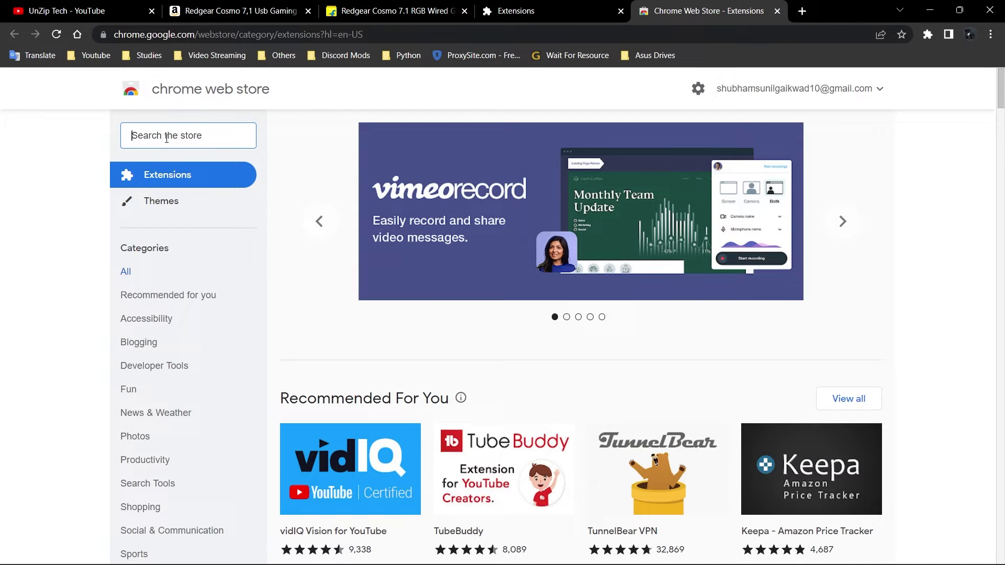
Step: Search the store for 'buyhatke', open its page, and add the extension to Chrome
{"action": "type", "text": "buyha"}
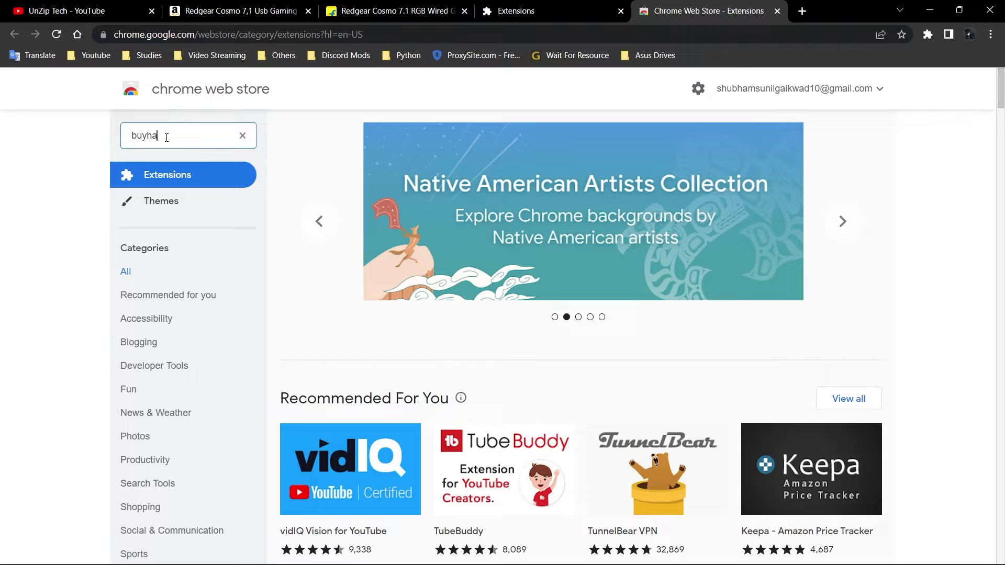
{"action": "type", "text": "tke"}
{"action": "key", "text": "Return"}
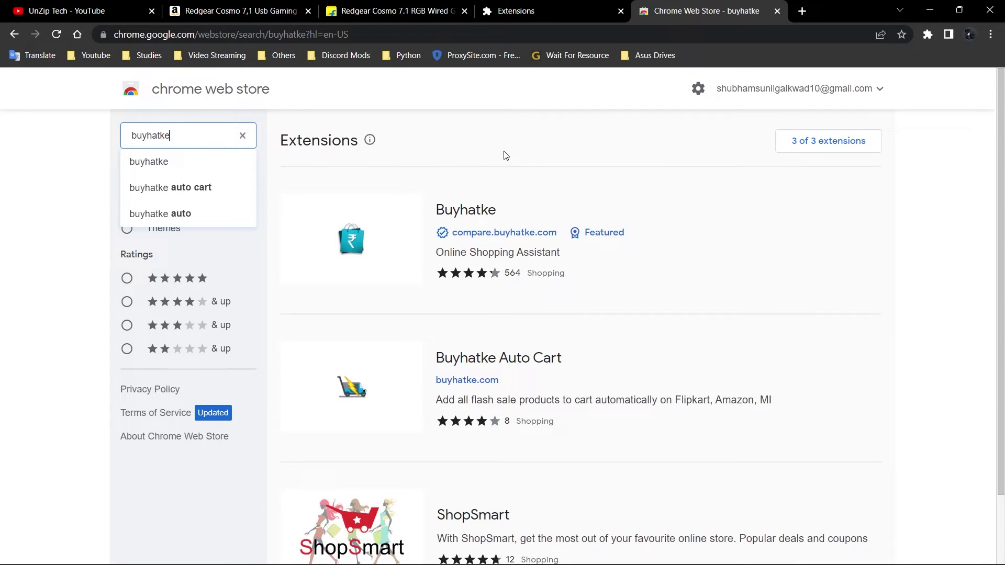
{"action": "left_click", "coordinate": [476, 216]}
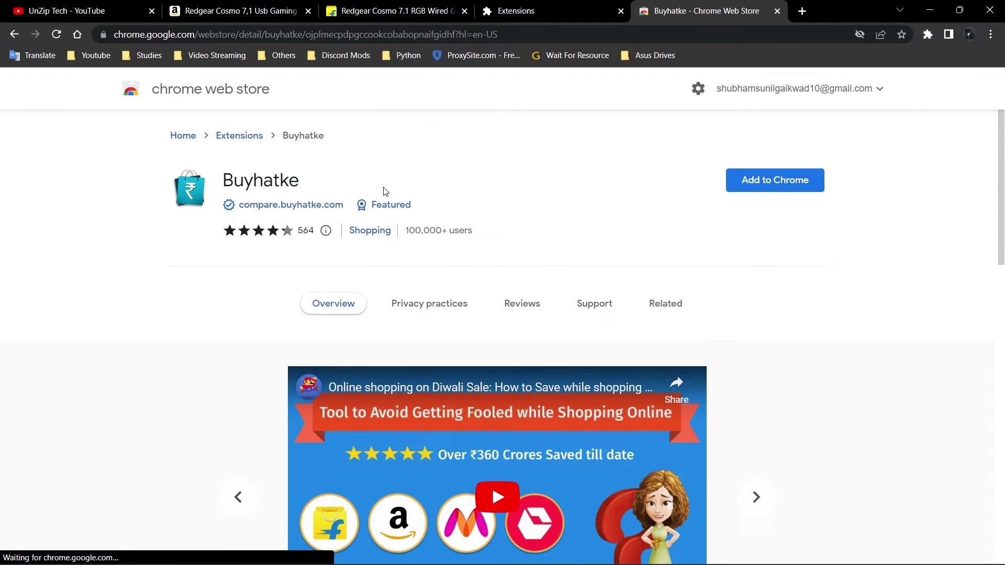
{"action": "left_click", "coordinate": [766, 191]}
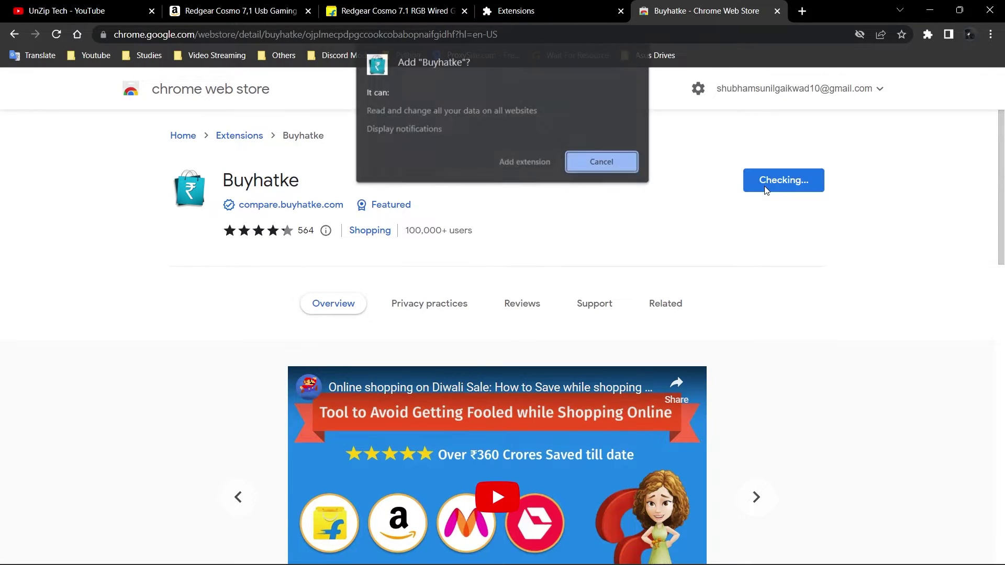
{"action": "left_click", "coordinate": [523, 162]}
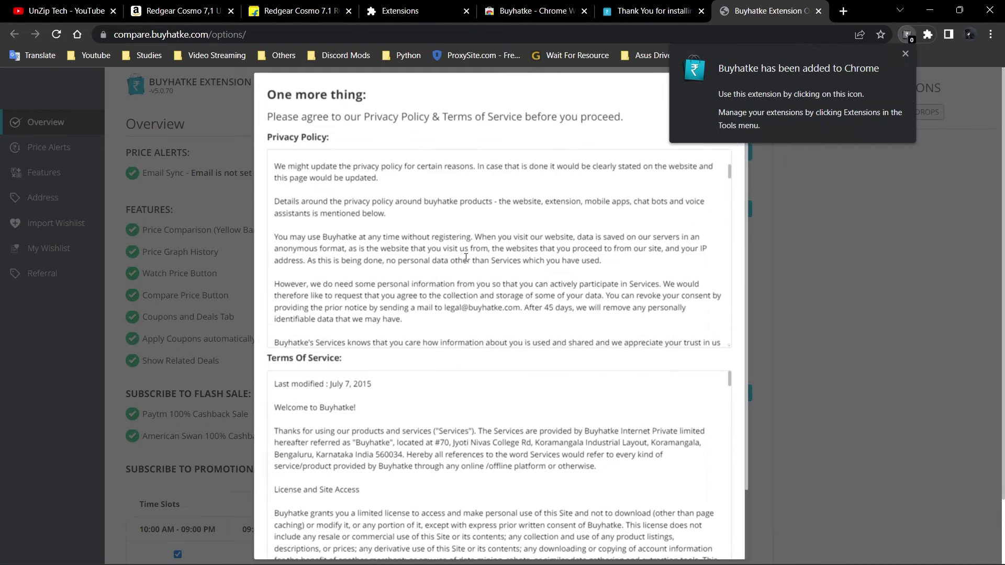
Step: Scroll the Buyhatke options page and dismiss the privacy policy and terms notice
{"action": "scroll", "coordinate": [414, 483], "scroll_direction": "down", "scroll_amount": 10}
{"action": "scroll", "coordinate": [415, 484], "scroll_direction": "down", "scroll_amount": 10}
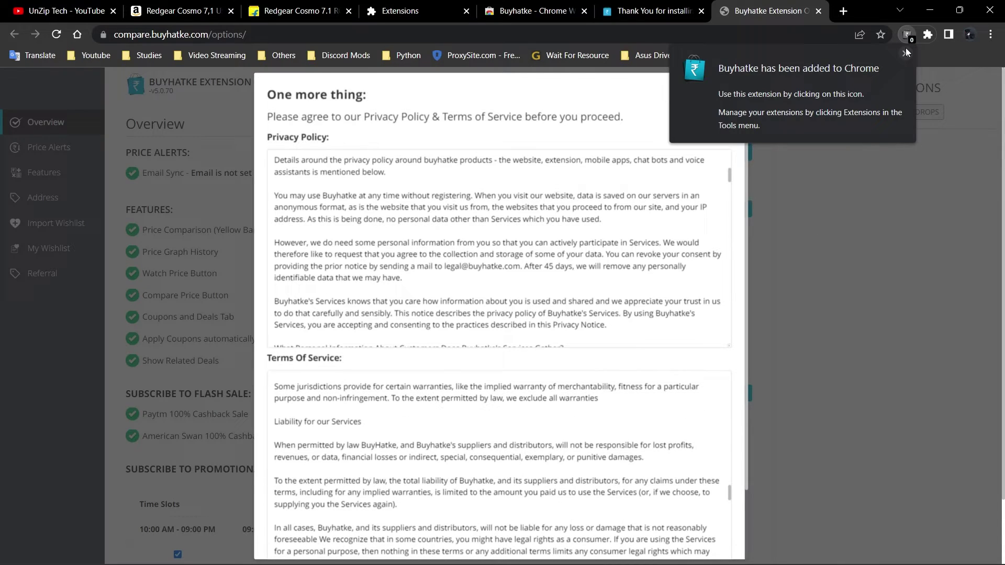
{"action": "scroll", "coordinate": [680, 307], "scroll_direction": "down", "scroll_amount": 5}
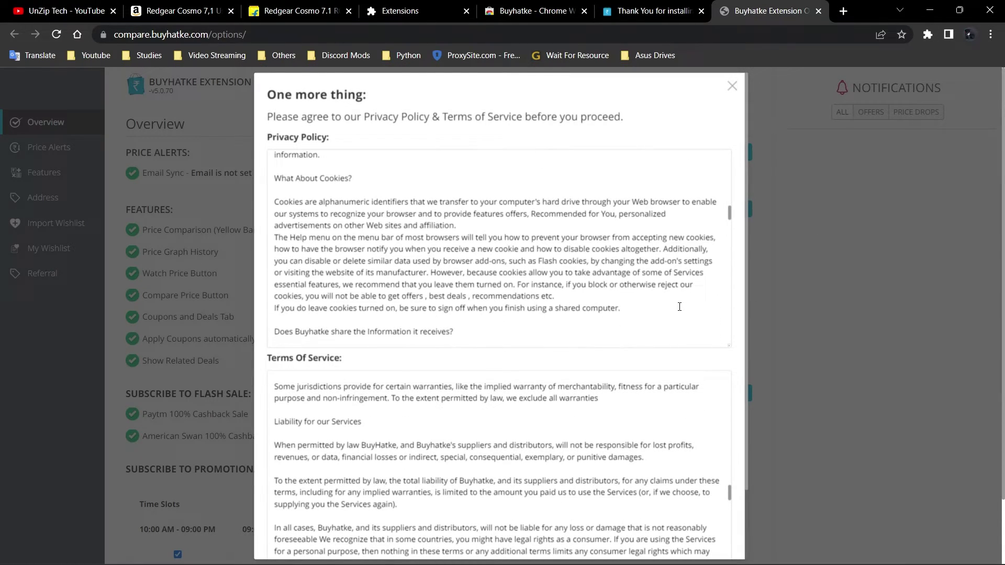
{"action": "scroll", "coordinate": [686, 282], "scroll_direction": "down", "scroll_amount": 3}
{"action": "left_click", "coordinate": [732, 87]}
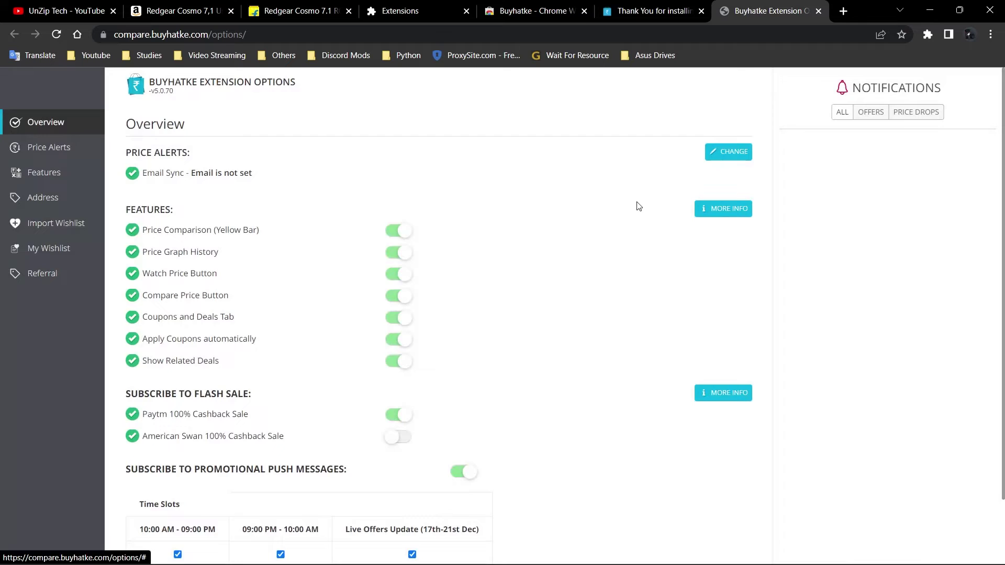
{"action": "scroll", "coordinate": [565, 268], "scroll_direction": "down", "scroll_amount": 1}
{"action": "scroll", "coordinate": [565, 269], "scroll_direction": "up", "scroll_amount": 1}
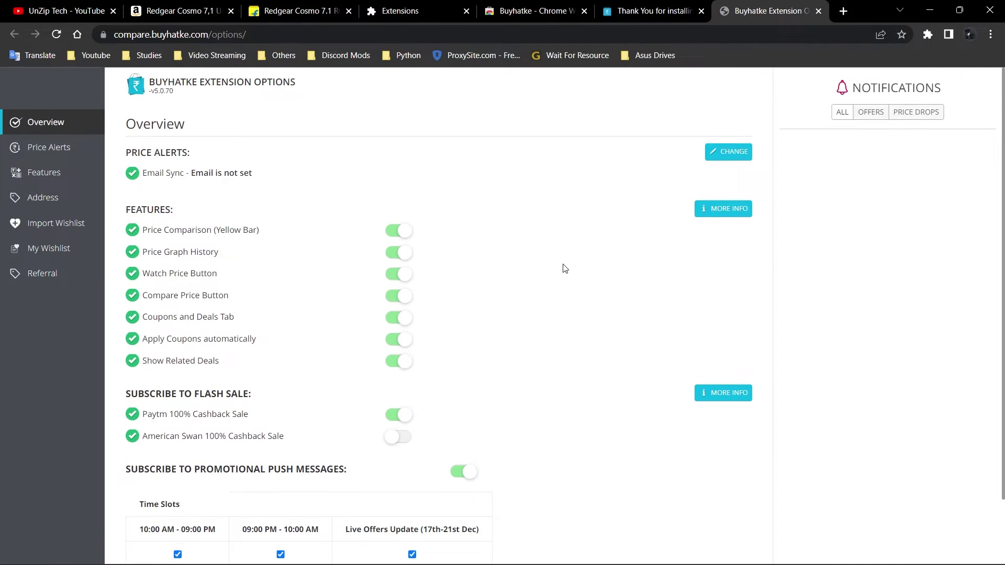
Step: Browse the Price Alerts, Address, Import Wishlist, My Wishlist and Referral settings sections
{"action": "left_click", "coordinate": [54, 153]}
{"action": "left_click", "coordinate": [43, 198]}
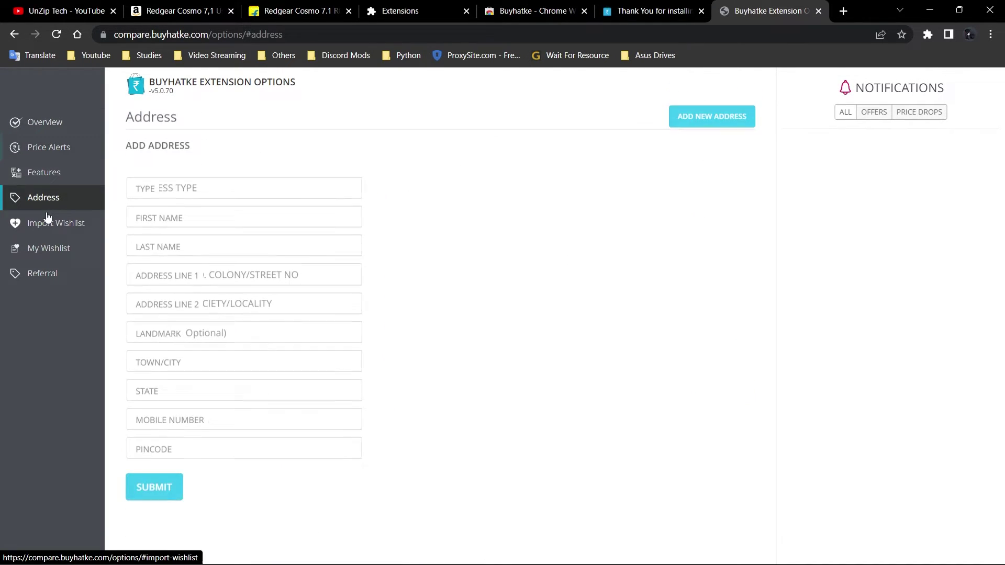
{"action": "left_click", "coordinate": [55, 223]}
{"action": "left_click", "coordinate": [48, 250]}
{"action": "left_click", "coordinate": [31, 271]}
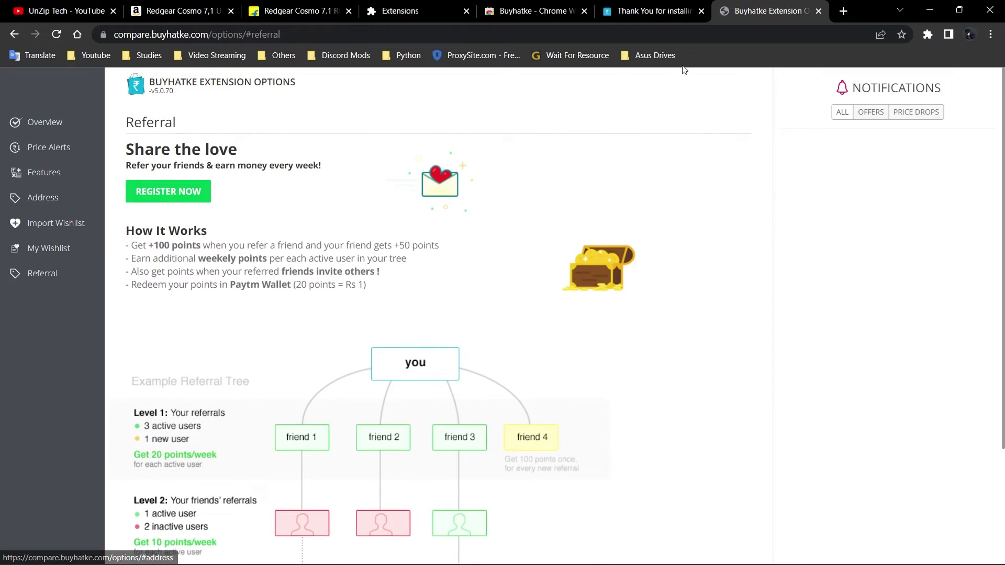
Step: Close the Buyhatke options, thank-you, store page and extensions management tabs
{"action": "left_click", "coordinate": [820, 11]}
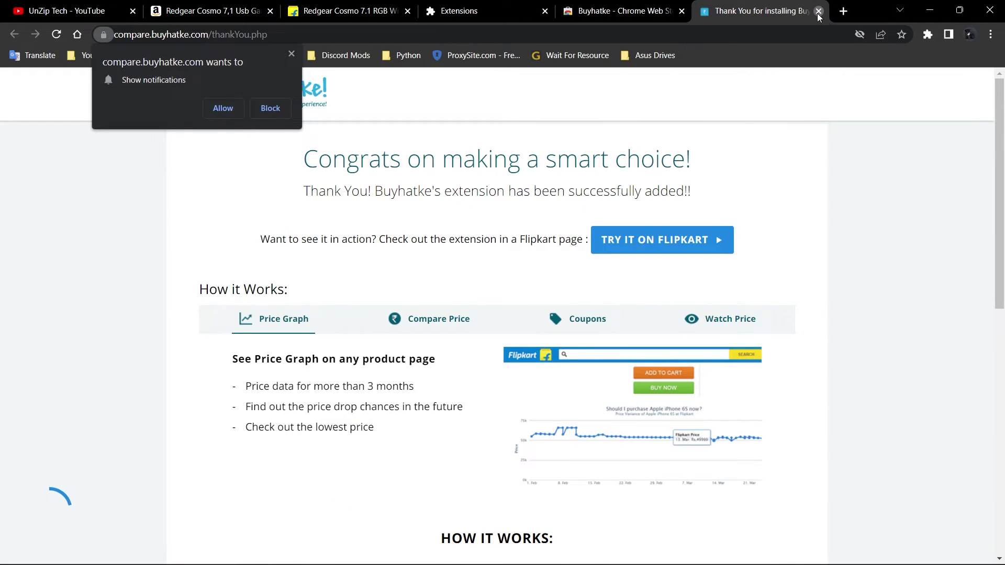
{"action": "left_click", "coordinate": [788, 11]}
{"action": "left_click", "coordinate": [777, 11]}
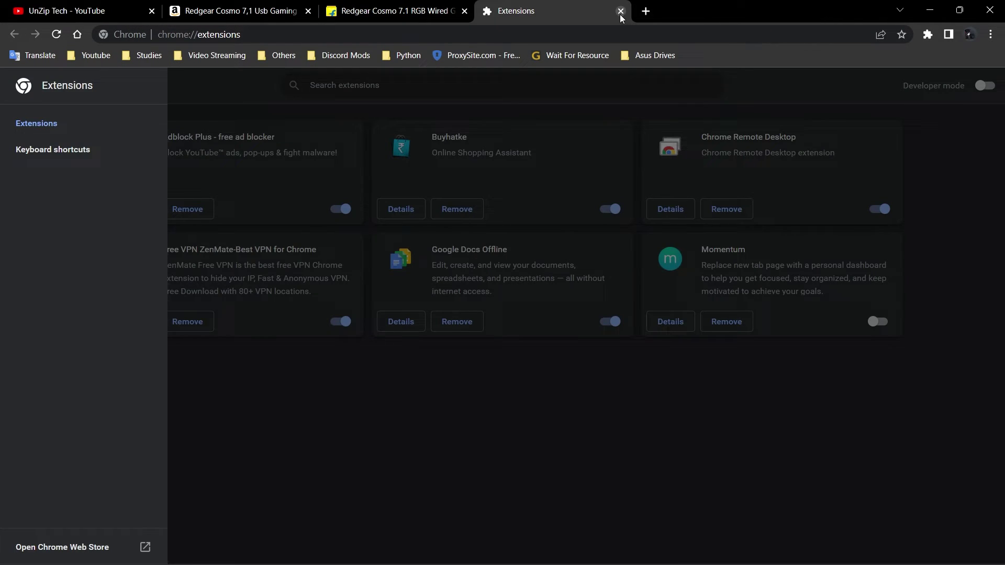
{"action": "left_click", "coordinate": [621, 11]}
Step: Pin Buyhatke to the toolbar and show its deals popup on the Flipkart headset page
{"action": "left_click", "coordinate": [928, 35]}
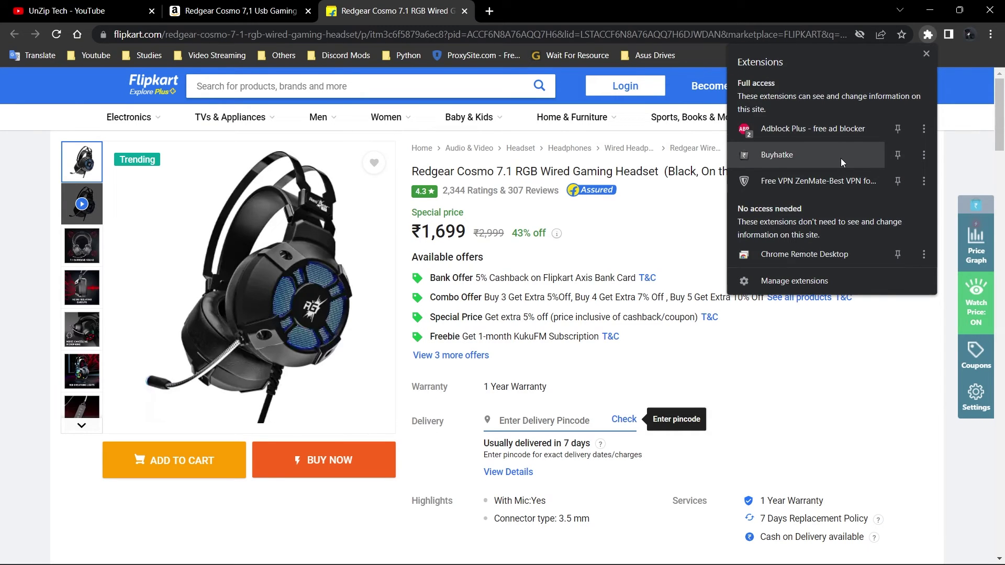
{"action": "left_click", "coordinate": [898, 155]}
{"action": "left_click", "coordinate": [908, 35]}
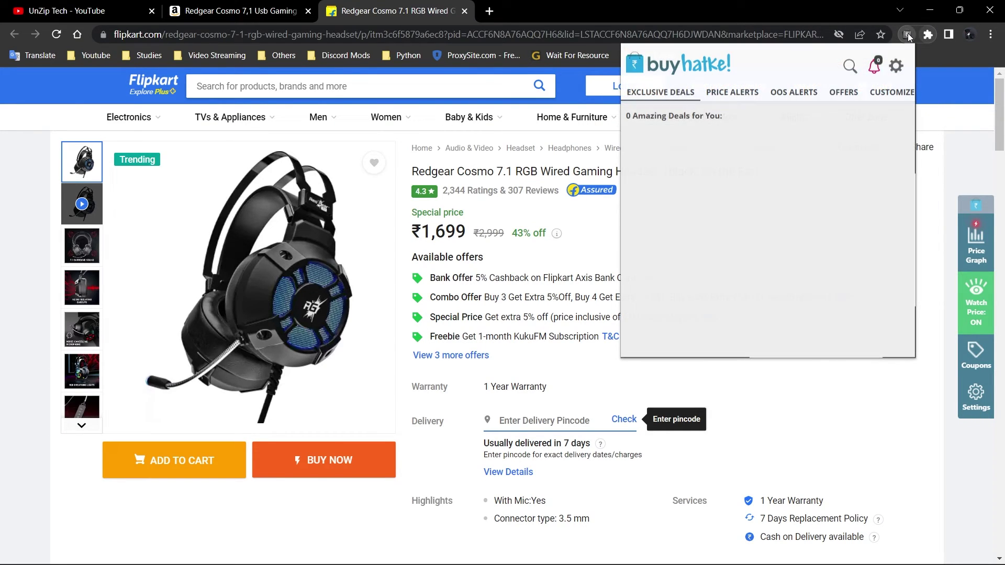